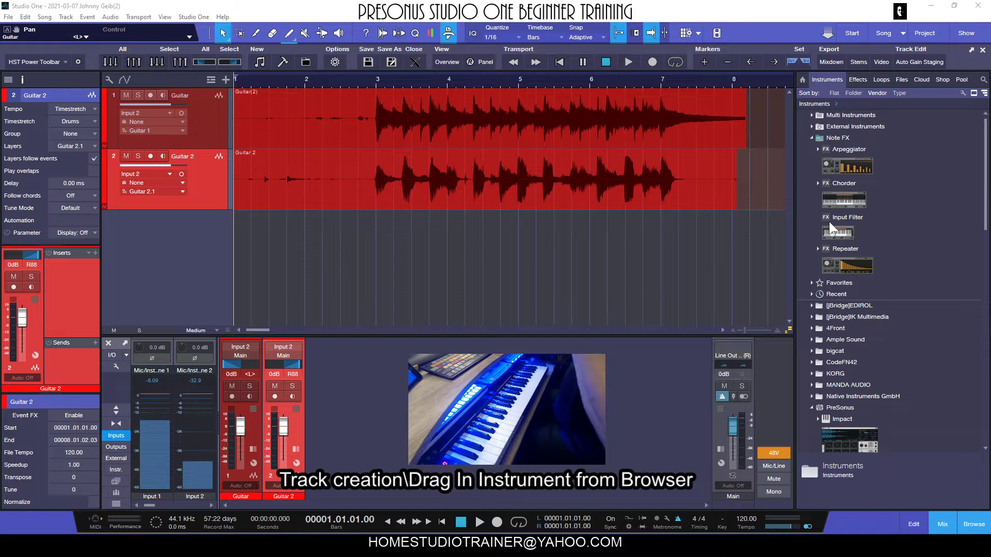
Step: Browse the instrument list in the browser, collapsing the PreSonus and Note FX folders
{"action": "scroll", "coordinate": [871, 222], "scroll_direction": "down", "scroll_amount": 4}
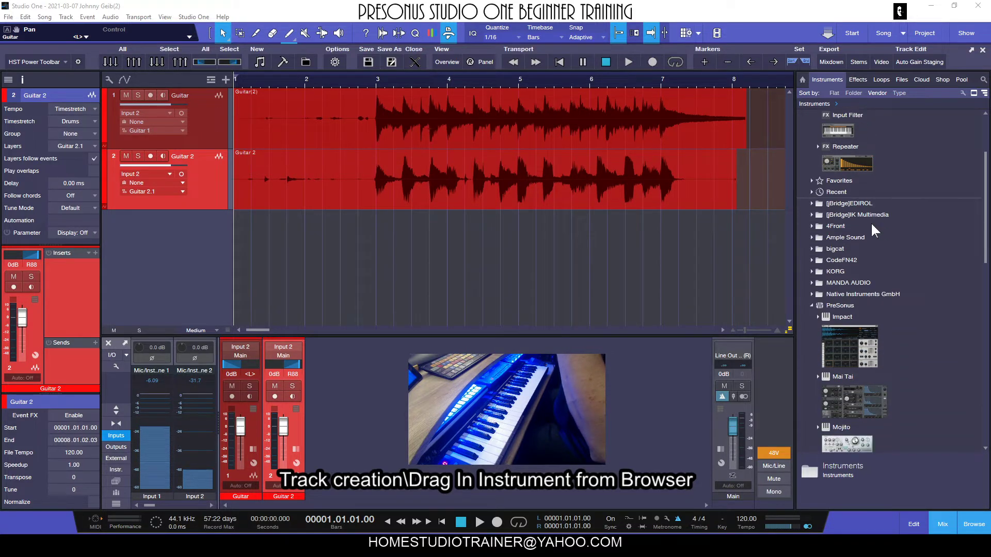
{"action": "scroll", "coordinate": [871, 222], "scroll_direction": "down", "scroll_amount": 4}
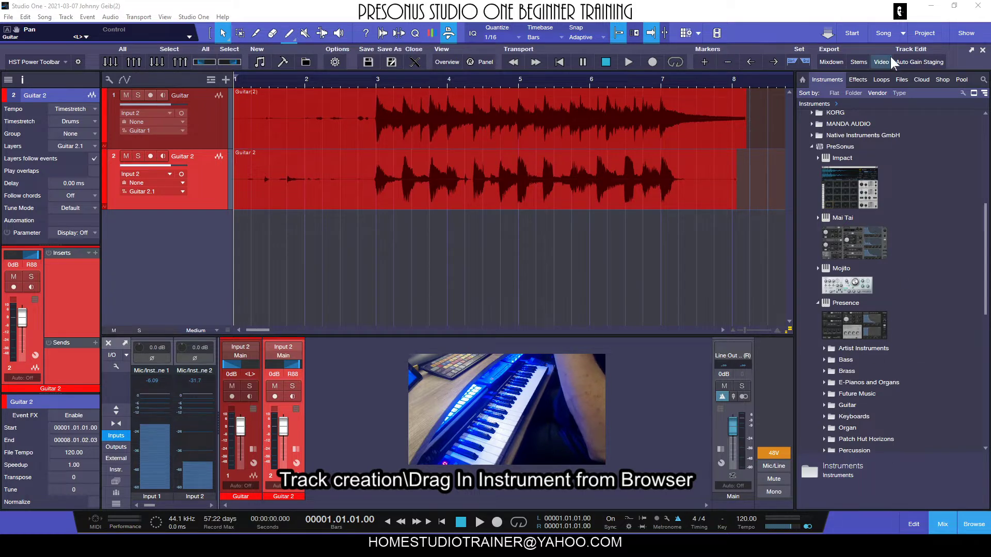
{"action": "scroll", "coordinate": [813, 137], "scroll_direction": "up", "scroll_amount": 4}
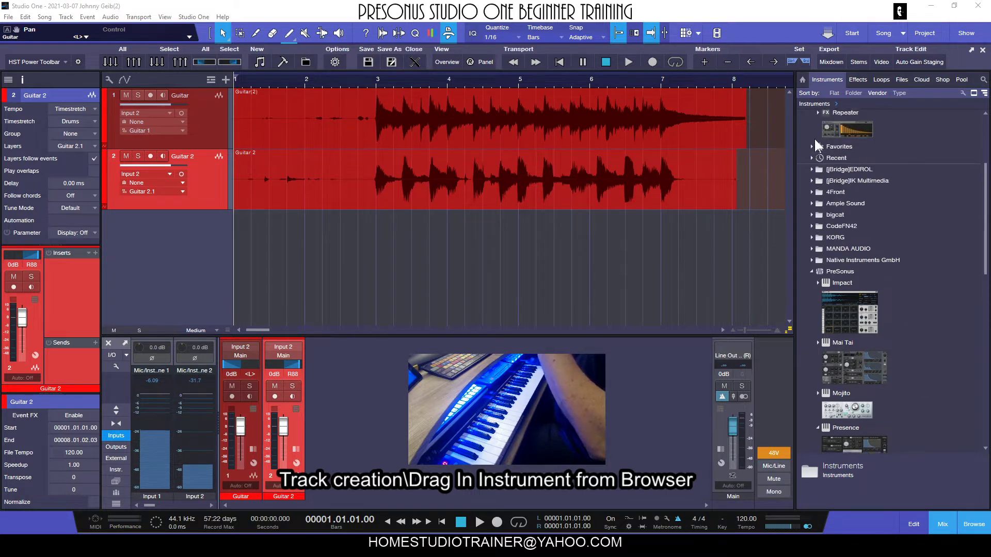
{"action": "left_click", "coordinate": [809, 282]}
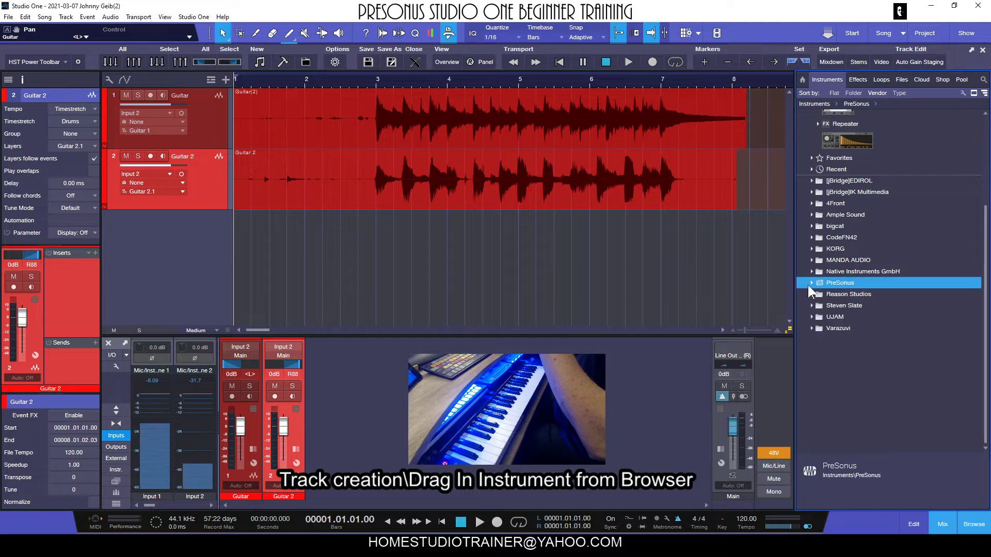
{"action": "scroll", "coordinate": [880, 225], "scroll_direction": "up", "scroll_amount": 4}
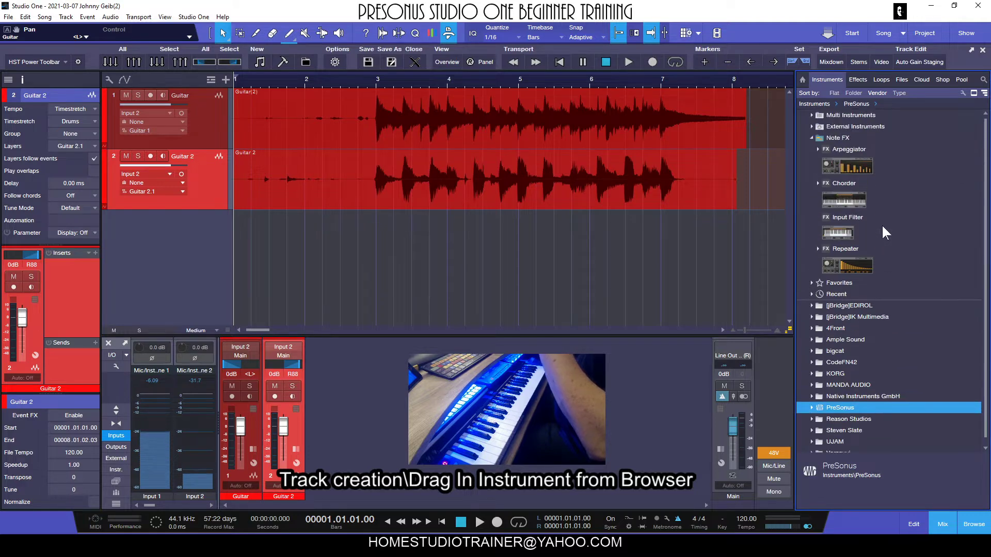
{"action": "left_click", "coordinate": [811, 137]}
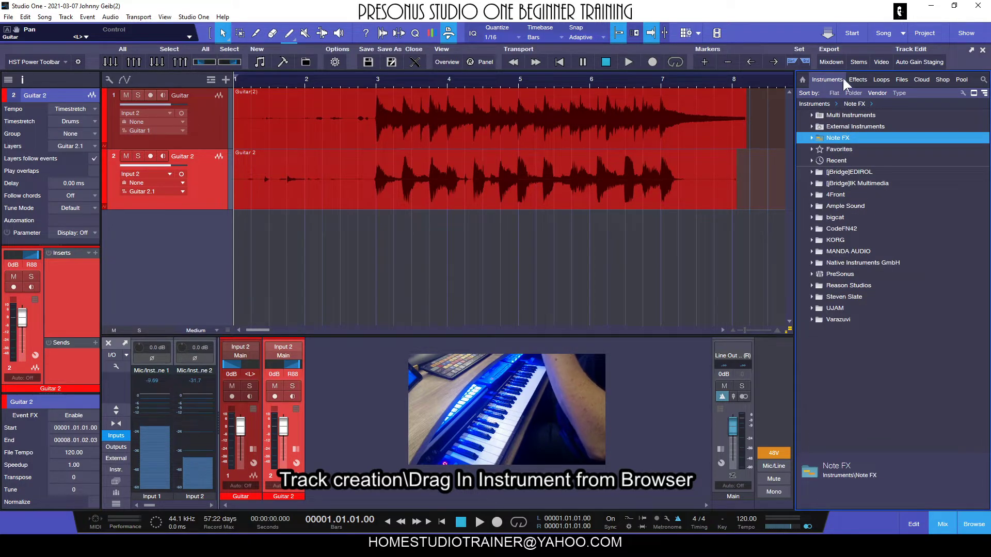
Step: Examine the browser's Effects list, opening and closing the Auburn Sounds and PreSonus folders
{"action": "left_click", "coordinate": [858, 79]}
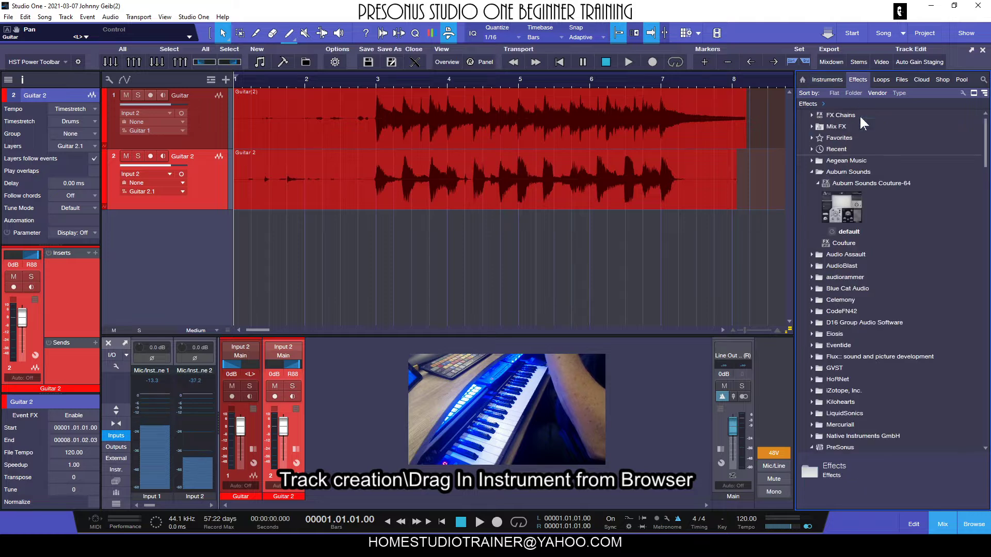
{"action": "left_click", "coordinate": [810, 173]}
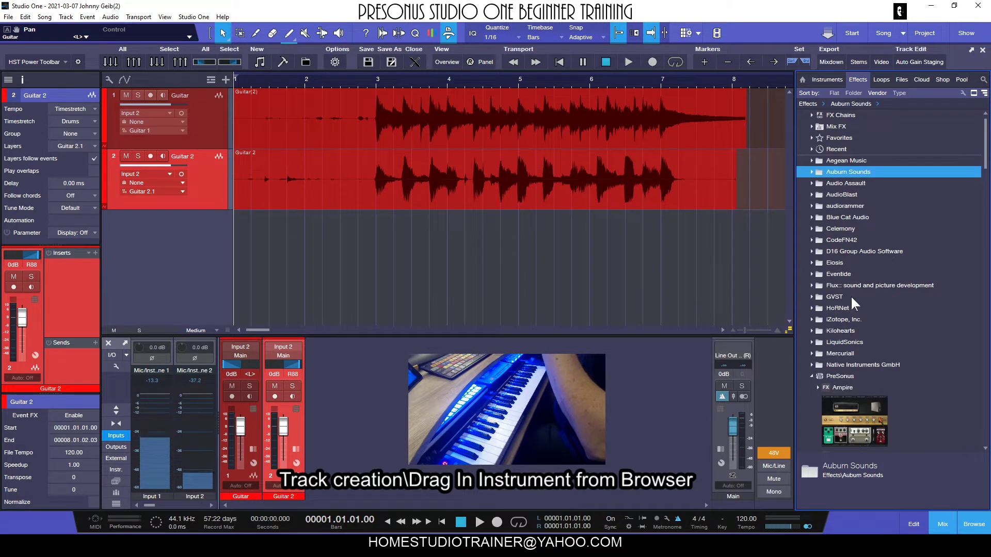
{"action": "left_click", "coordinate": [810, 376]}
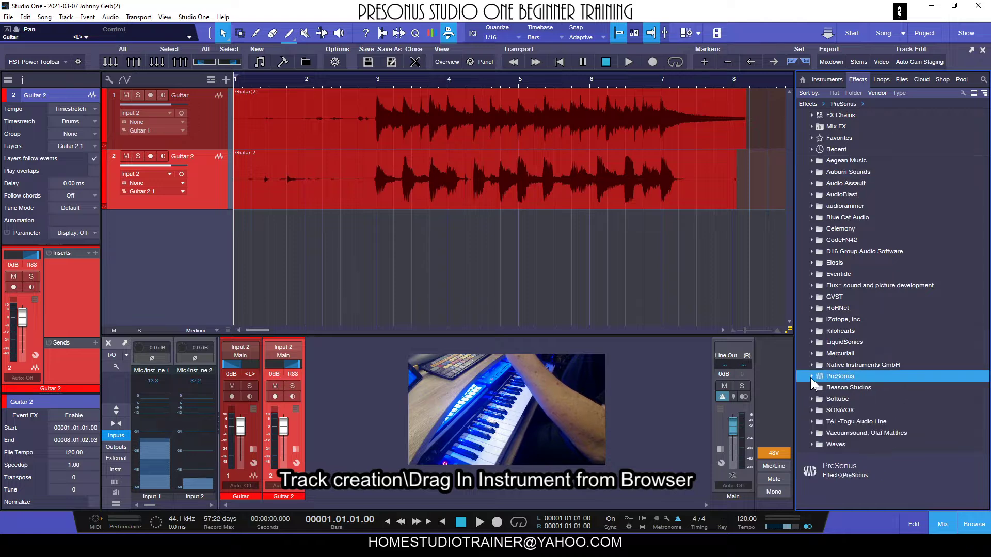
Step: Look through the Loops and Files sections of the browser before returning to Instruments
{"action": "left_click", "coordinate": [882, 80]}
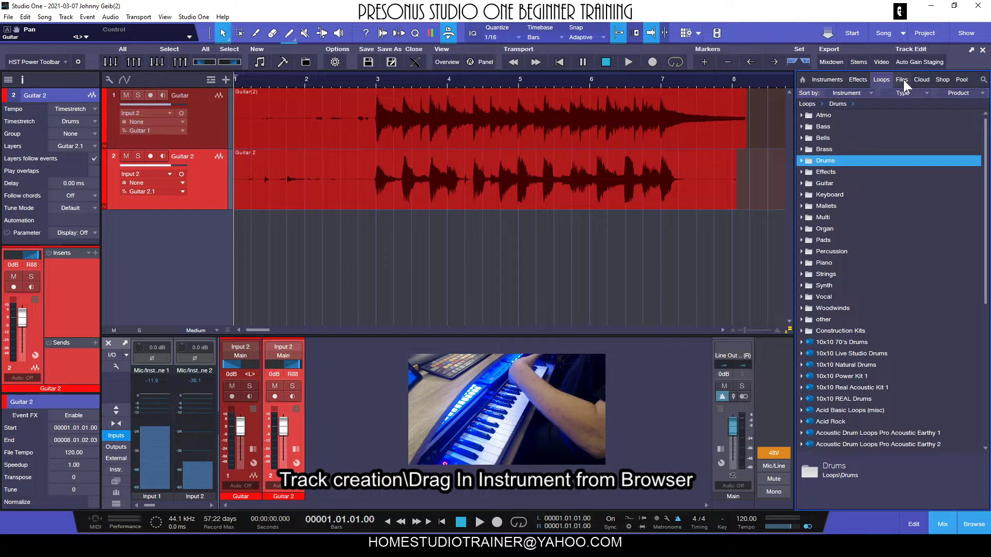
{"action": "left_click", "coordinate": [901, 80]}
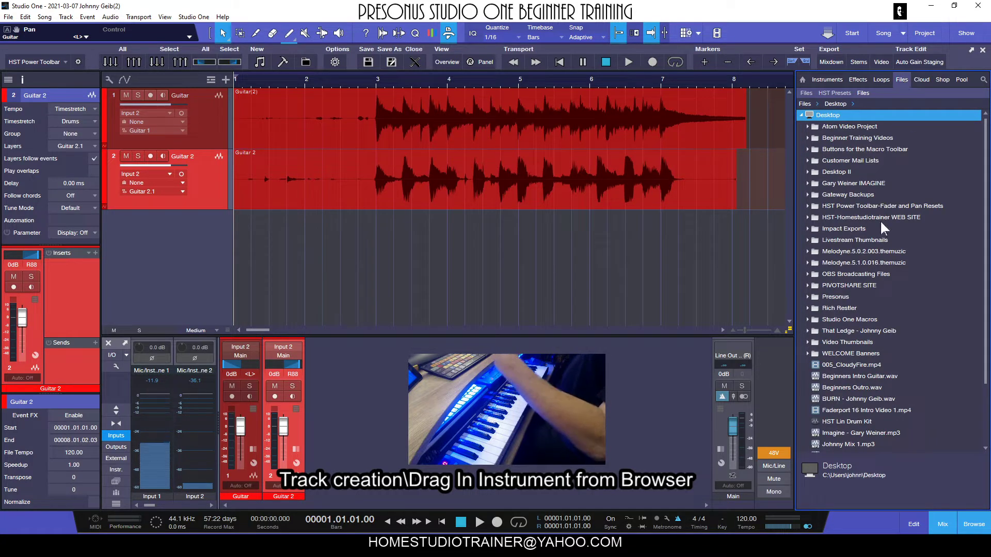
{"action": "scroll", "coordinate": [846, 364], "scroll_direction": "down", "scroll_amount": 2}
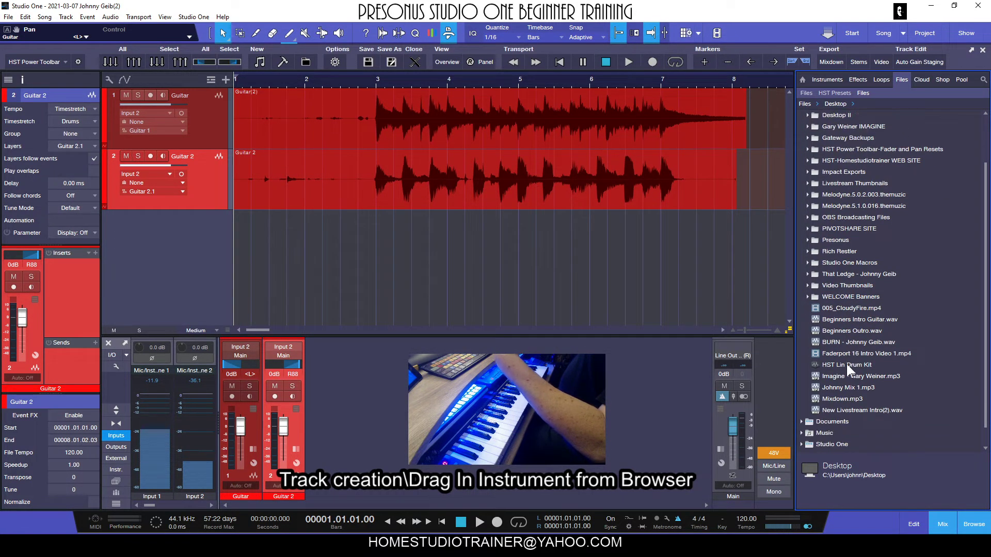
{"action": "scroll", "coordinate": [846, 364], "scroll_direction": "up", "scroll_amount": 3}
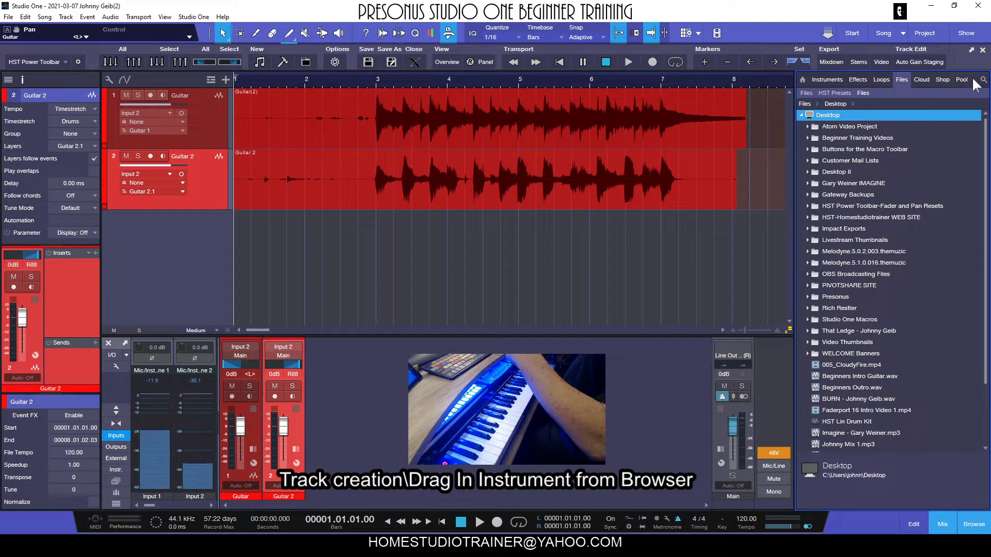
{"action": "left_click", "coordinate": [824, 80]}
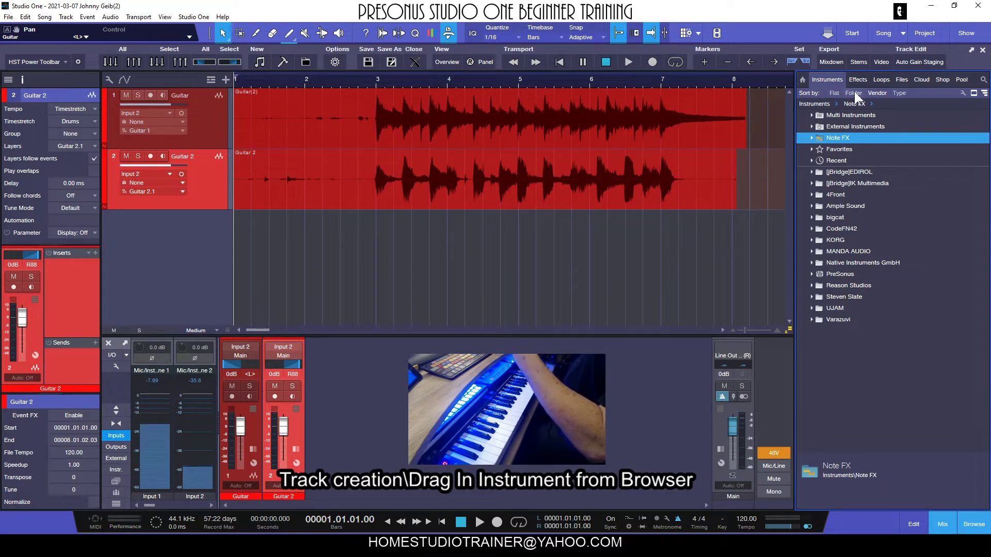
Step: Compare the instrument list sorted by Flat, Folder and Vendor
{"action": "left_click", "coordinate": [832, 93]}
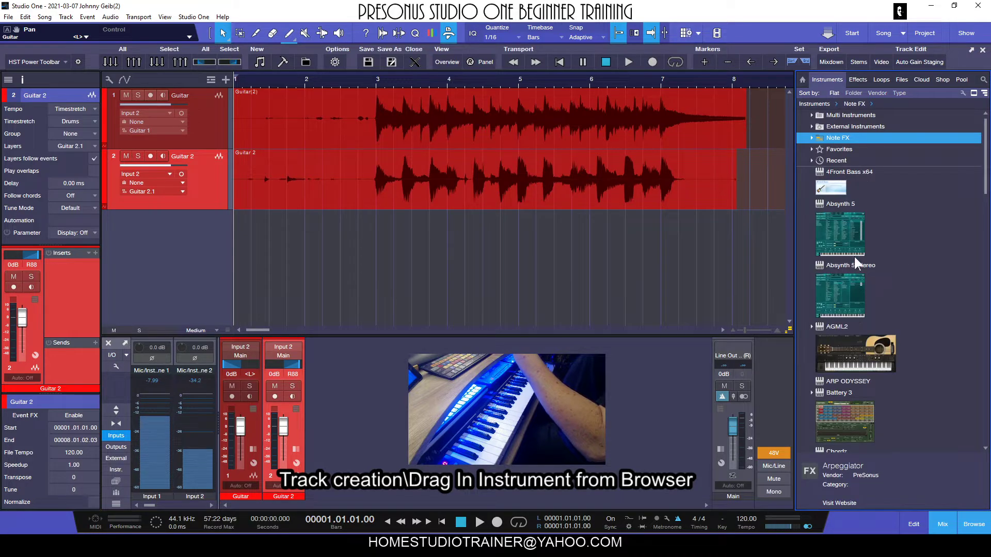
{"action": "scroll", "coordinate": [854, 255], "scroll_direction": "down", "scroll_amount": 5}
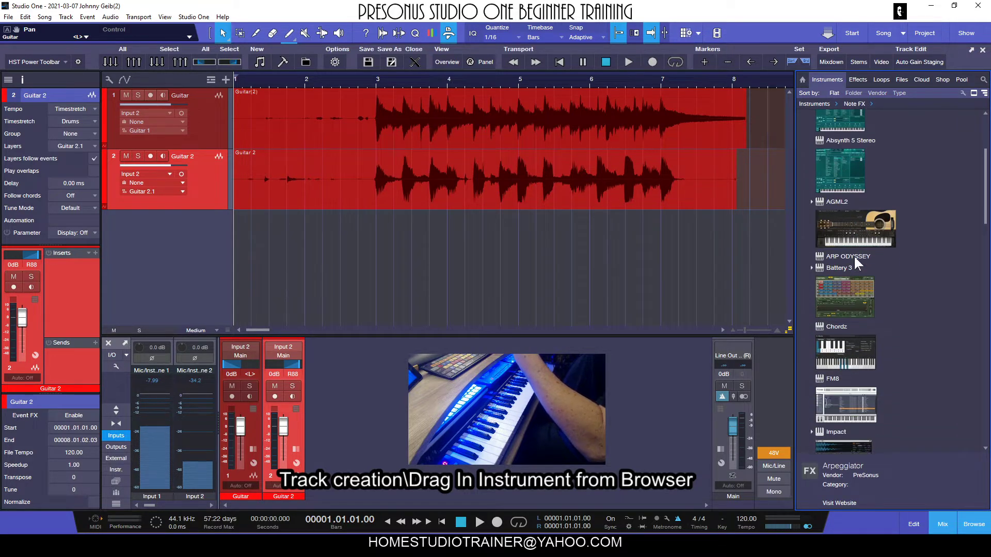
{"action": "scroll", "coordinate": [853, 255], "scroll_direction": "up", "scroll_amount": 5}
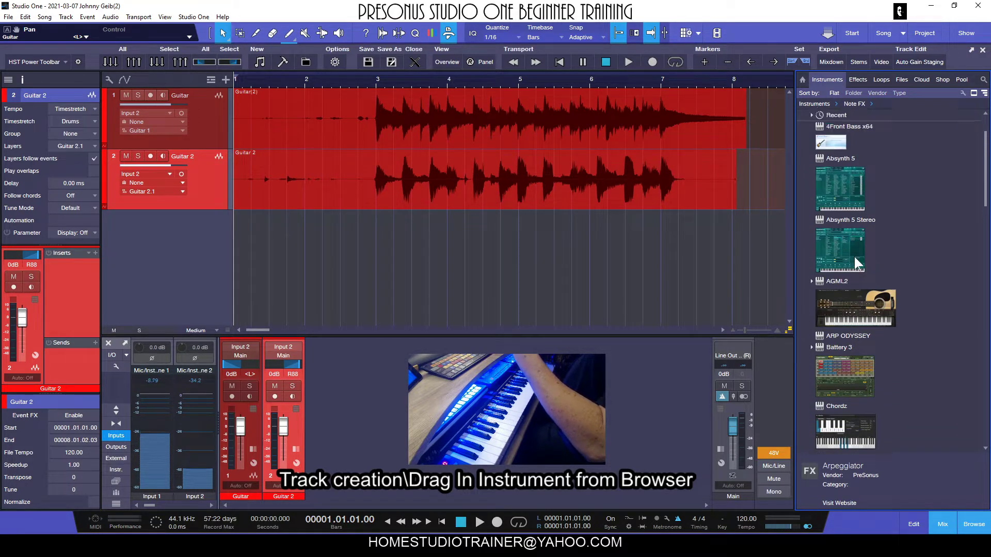
{"action": "left_click", "coordinate": [853, 93]}
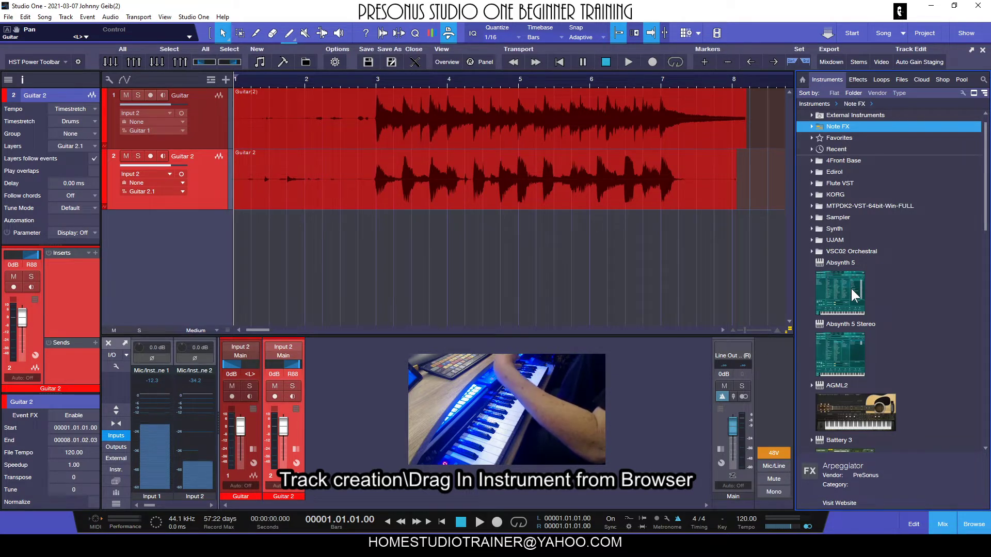
{"action": "left_click", "coordinate": [878, 93]}
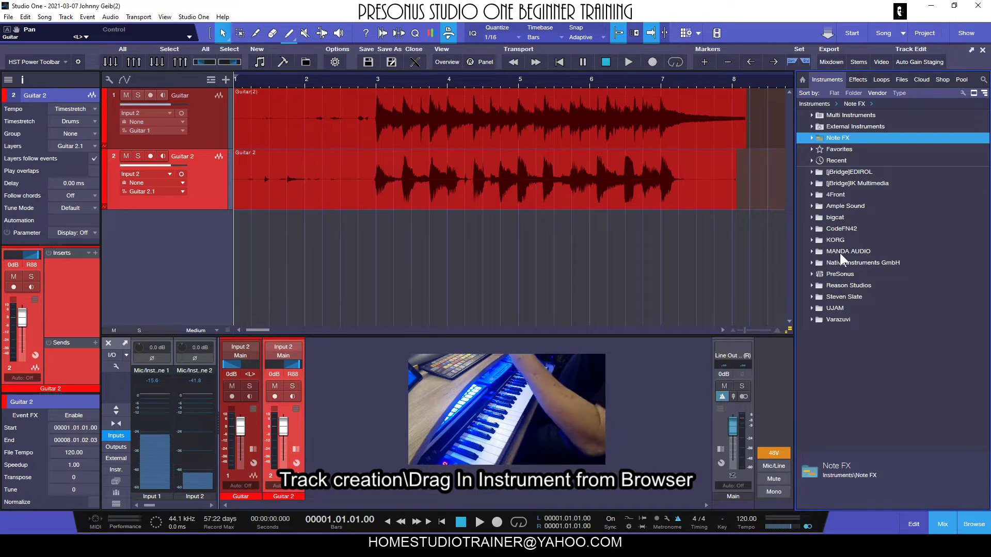
Step: Create an Electric Piano instrument track from Presence's Artist Instruments Keyboards folder, then undo it
{"action": "left_click", "coordinate": [811, 274]}
{"action": "scroll", "coordinate": [888, 239], "scroll_direction": "down", "scroll_amount": 5}
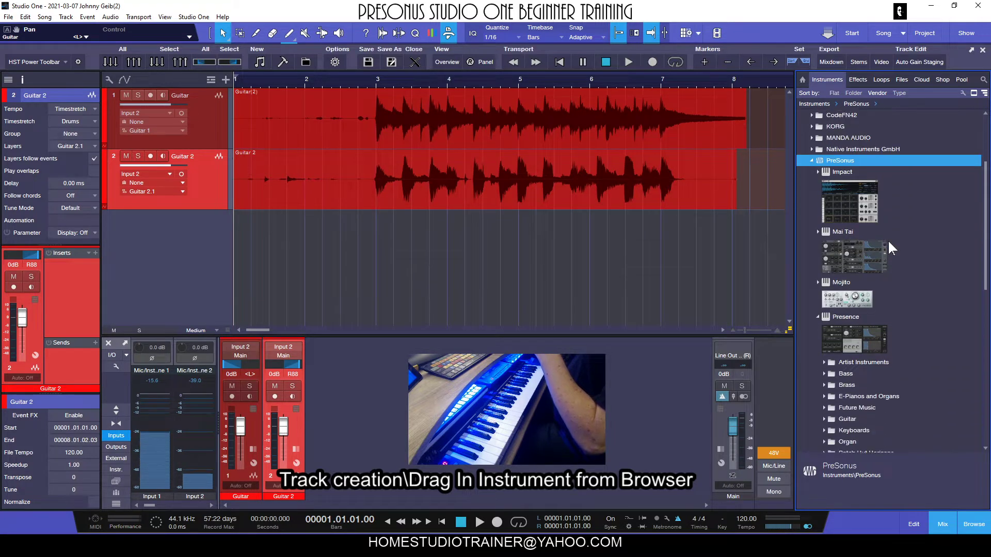
{"action": "scroll", "coordinate": [887, 248], "scroll_direction": "down", "scroll_amount": 2}
{"action": "left_click", "coordinate": [842, 276]}
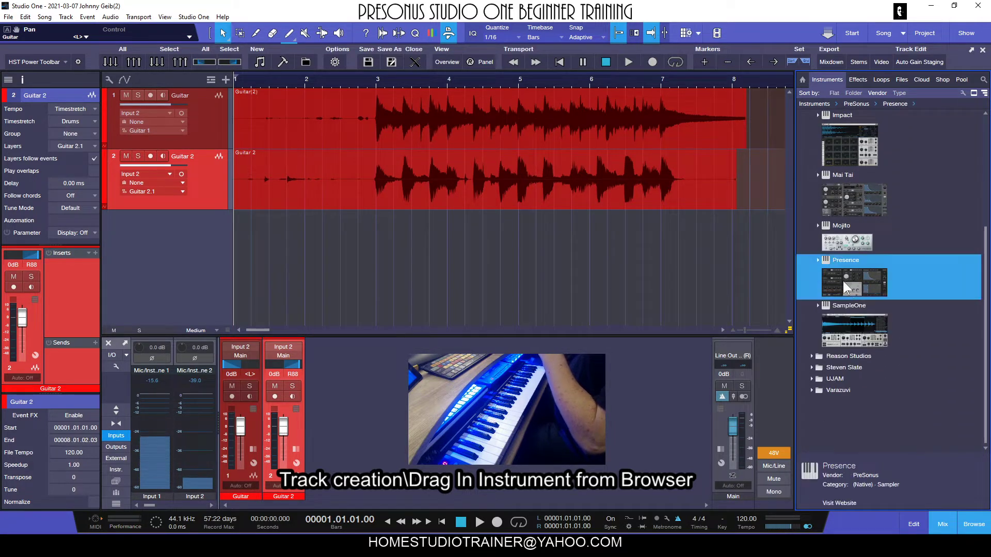
{"action": "double_click", "coordinate": [845, 277]}
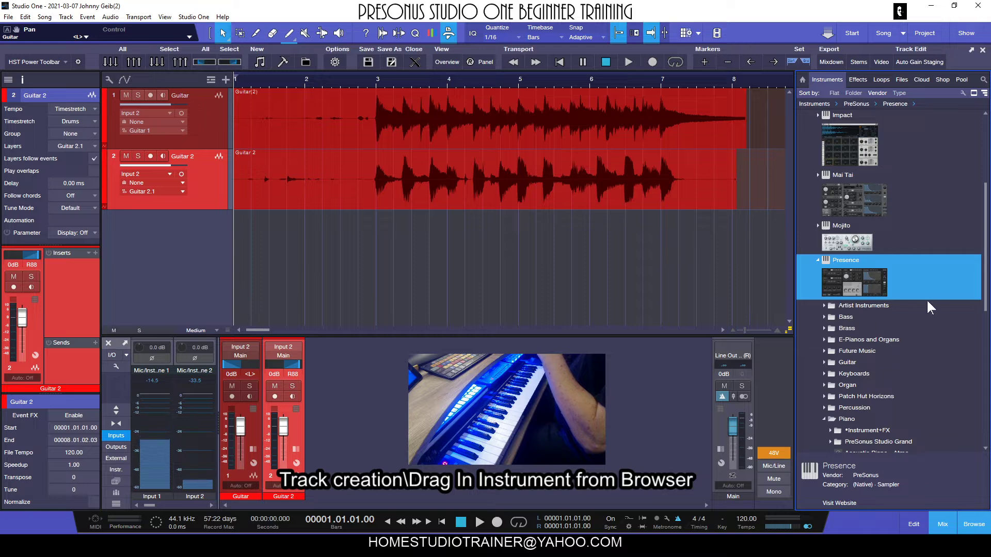
{"action": "left_click", "coordinate": [824, 306]}
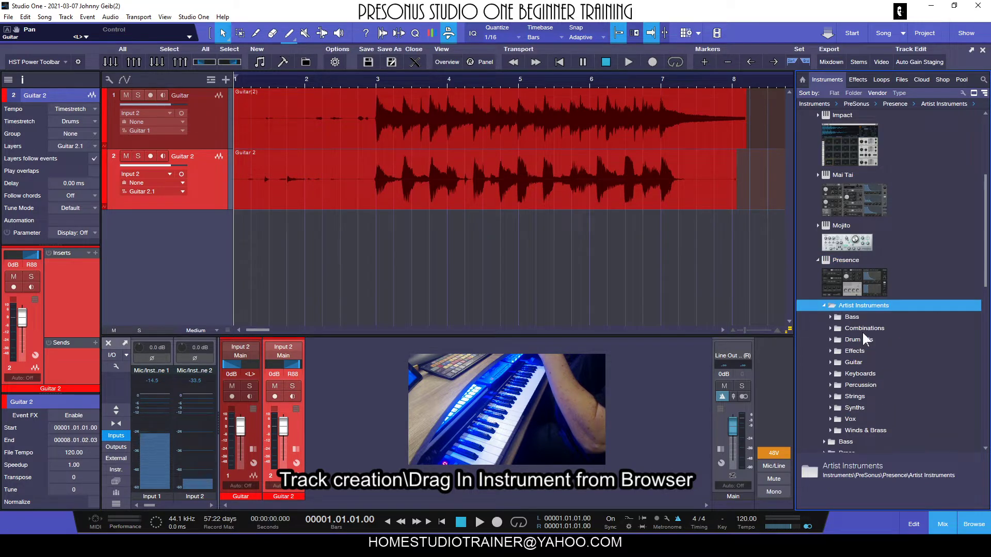
{"action": "scroll", "coordinate": [862, 330], "scroll_direction": "down", "scroll_amount": 1}
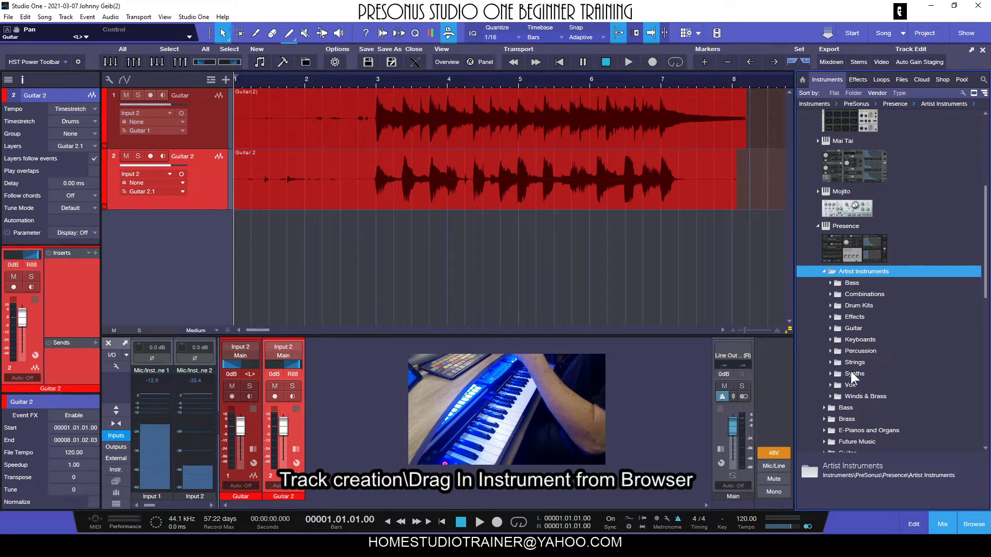
{"action": "left_click", "coordinate": [829, 338]}
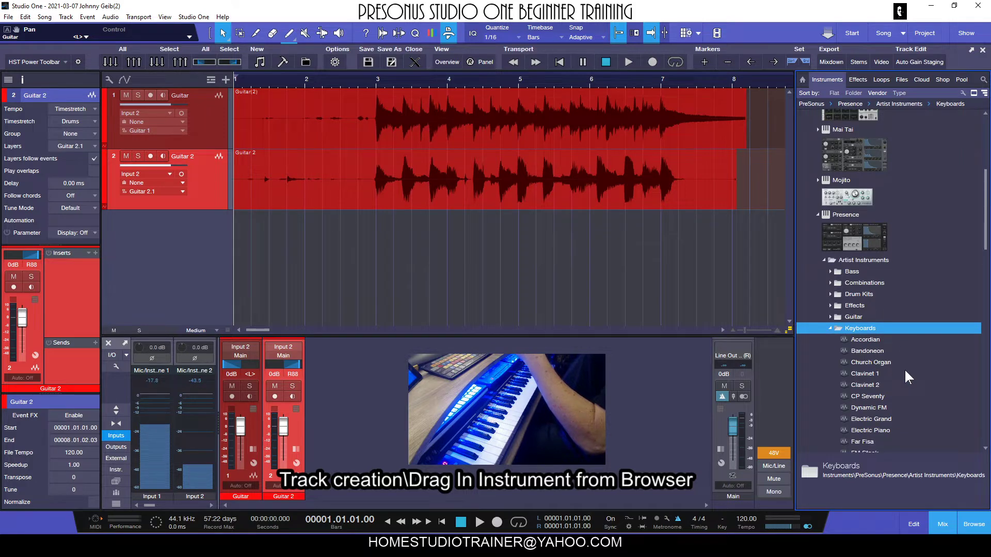
{"action": "scroll", "coordinate": [904, 368], "scroll_direction": "down", "scroll_amount": 1}
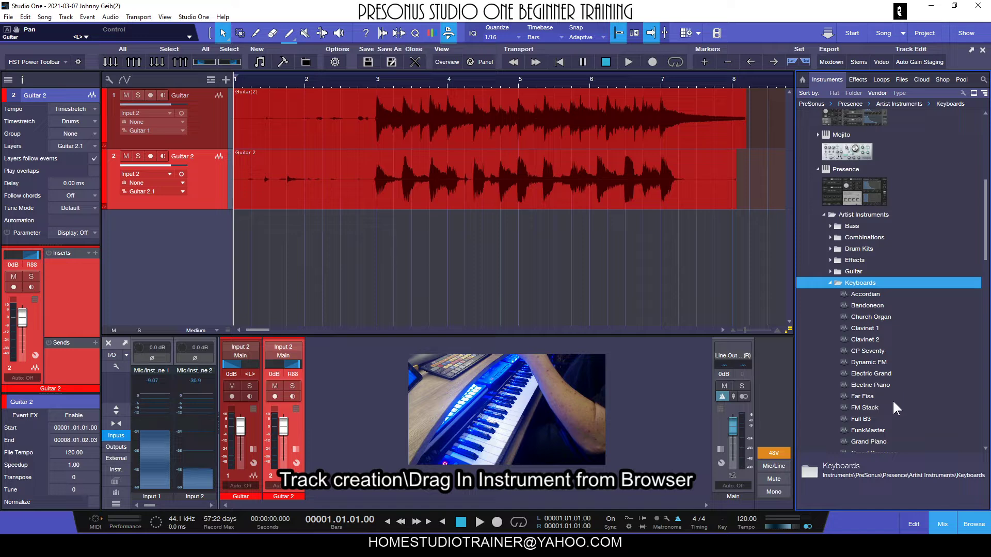
{"action": "left_click", "coordinate": [874, 386]}
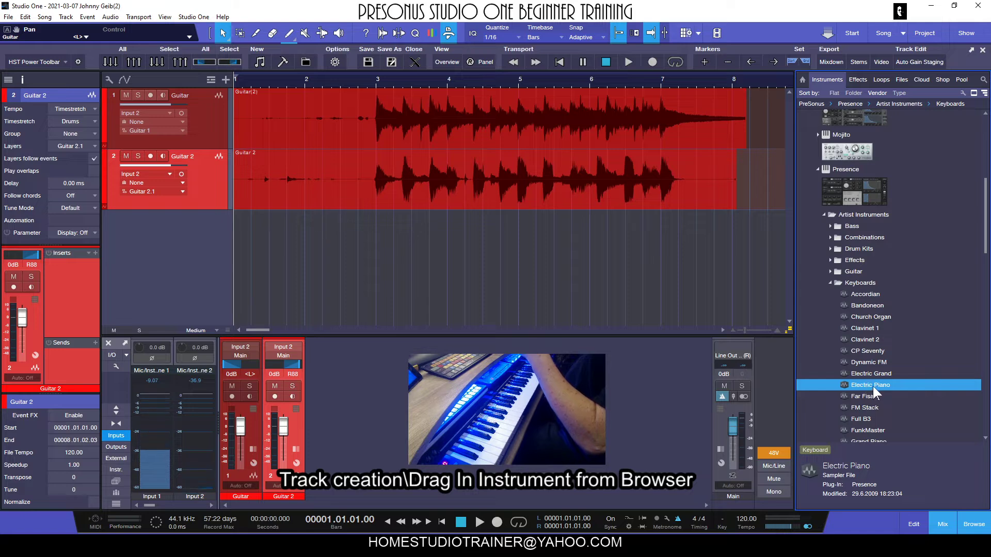
{"action": "left_click_drag", "start_coordinate": [872, 386], "coordinate": [428, 267]}
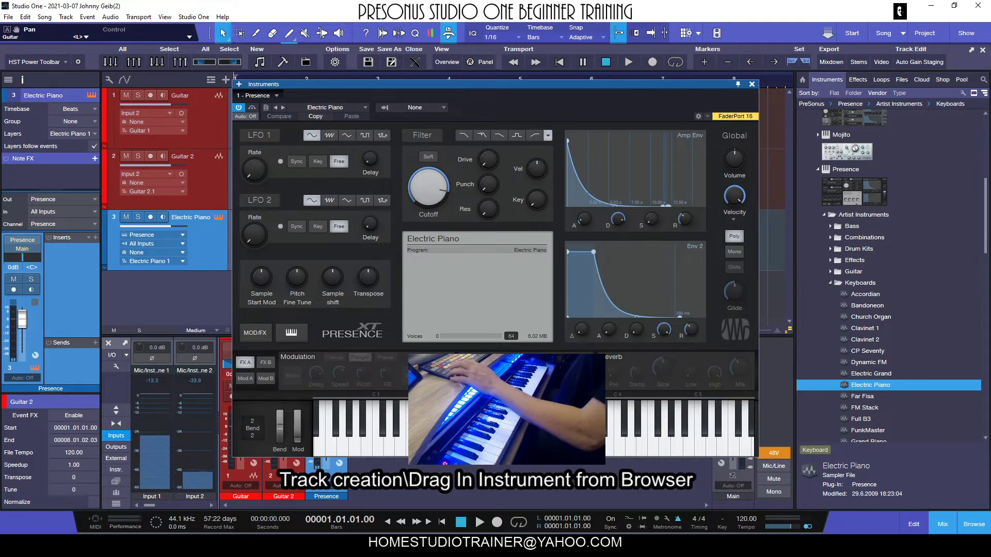
{"action": "key", "text": "ctrl+z"}
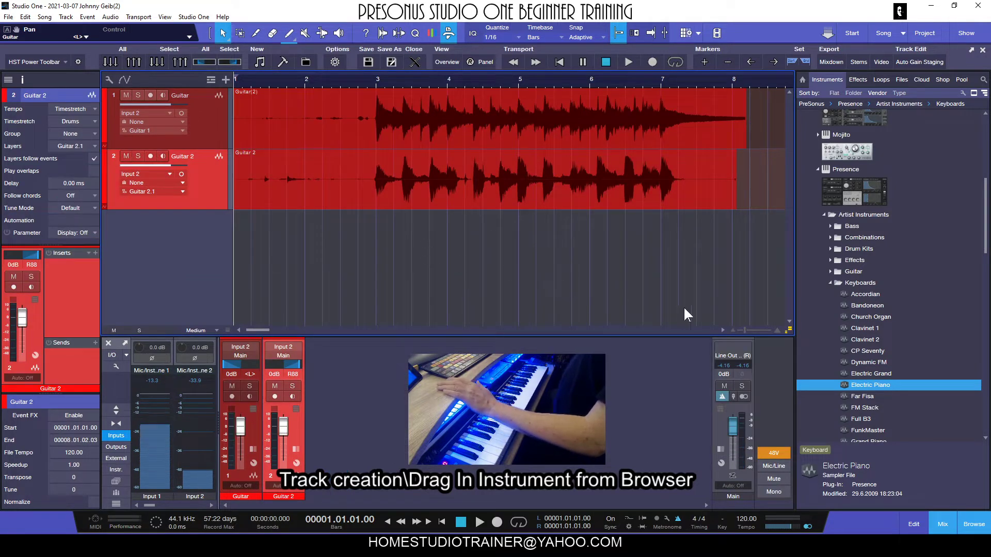
Step: Collapse the Presence subfolders and drag the Presence instrument into the arrangement to create a new instrument track
{"action": "left_click", "coordinate": [830, 283]}
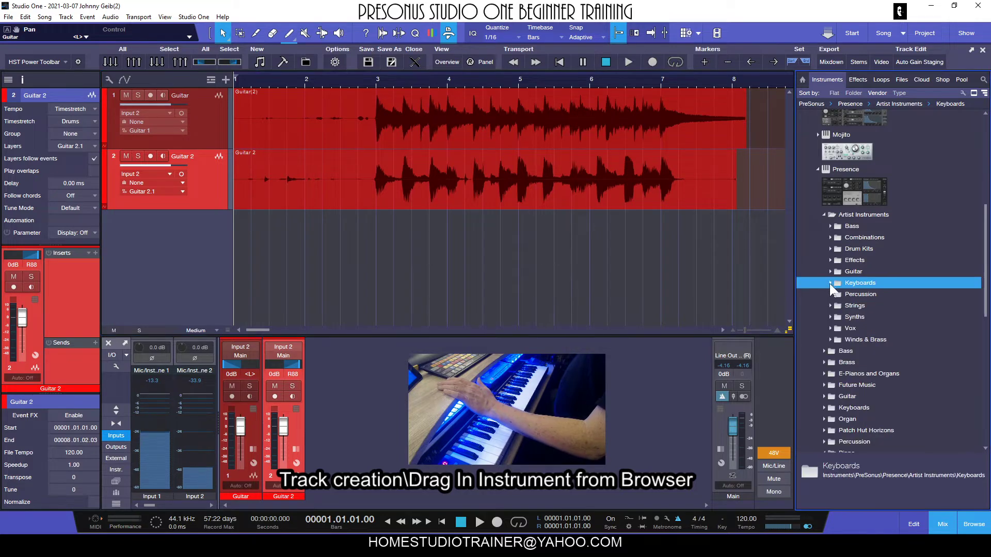
{"action": "left_click", "coordinate": [824, 214]}
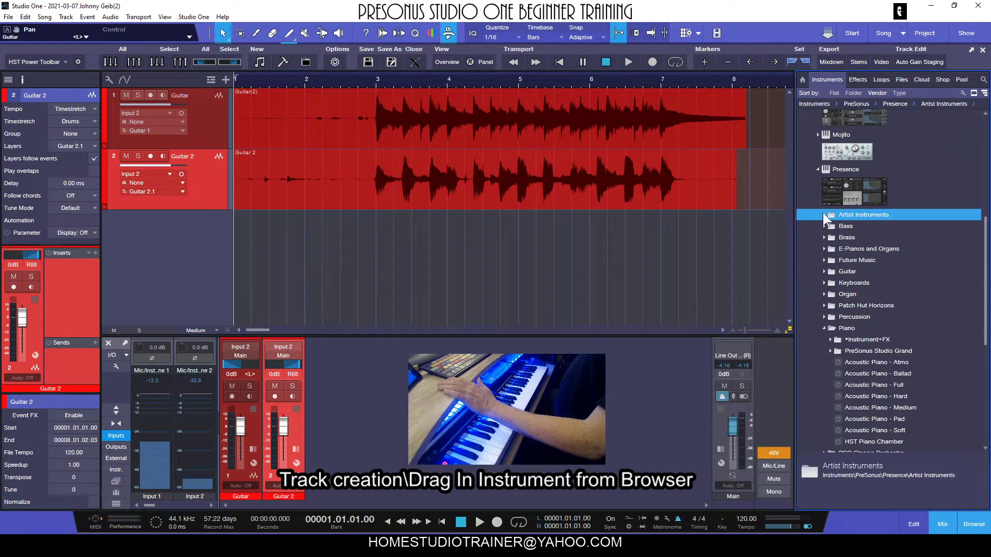
{"action": "scroll", "coordinate": [898, 287], "scroll_direction": "up", "scroll_amount": 2}
{"action": "left_click", "coordinate": [853, 236]}
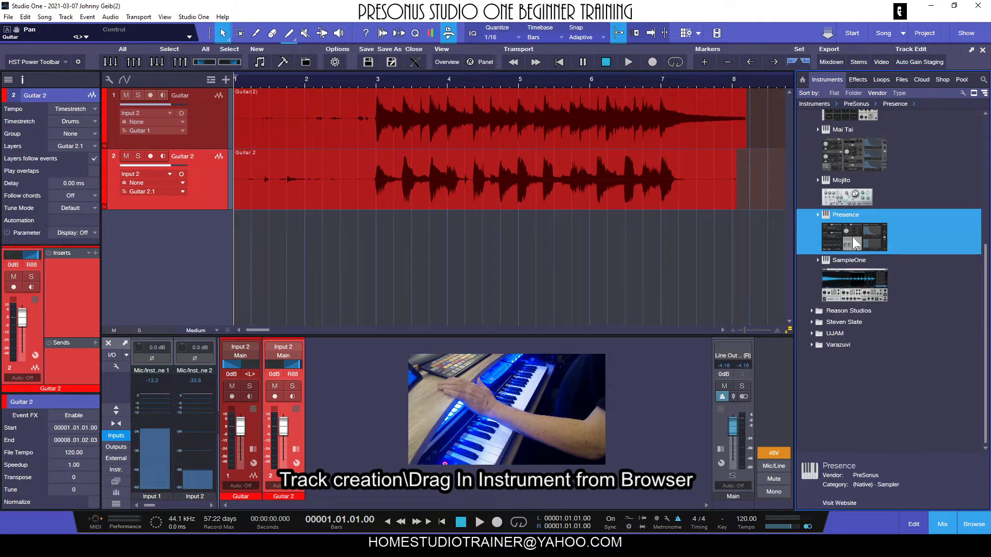
{"action": "left_click_drag", "start_coordinate": [852, 234], "coordinate": [504, 269]}
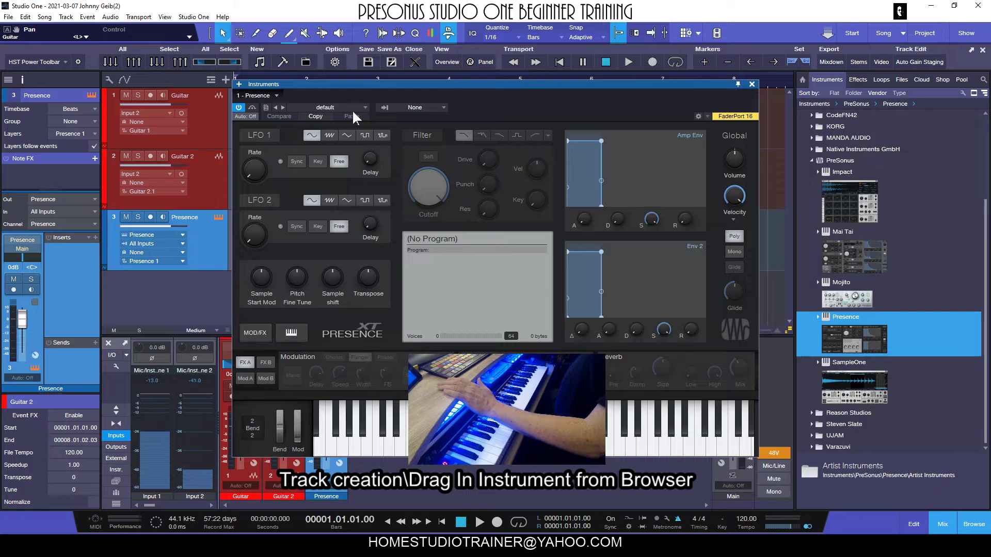
Step: Load the Electric Piano preset from Artist Instruments Keyboards into the Presence instrument and close its editor
{"action": "left_click_drag", "start_coordinate": [392, 87], "coordinate": [487, 98]}
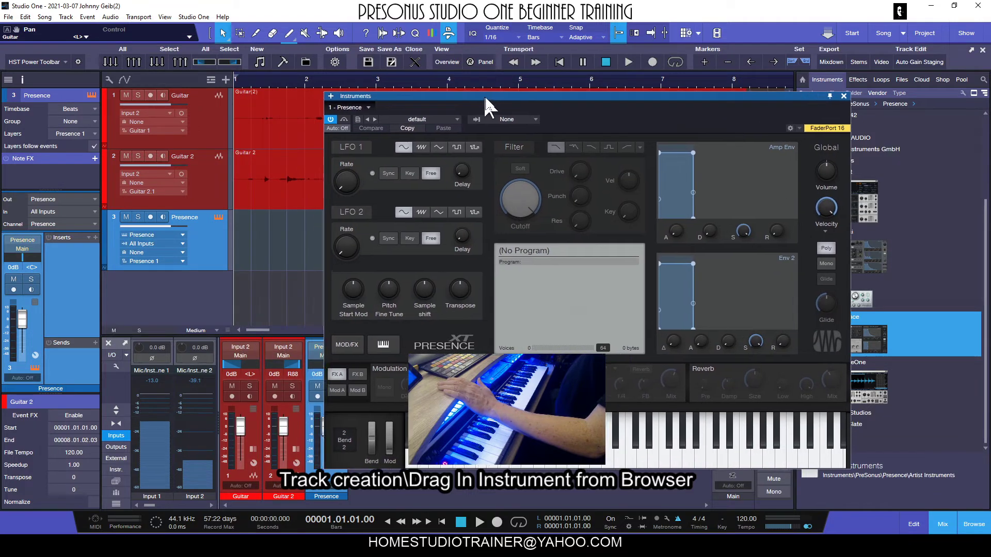
{"action": "left_click", "coordinate": [434, 120]}
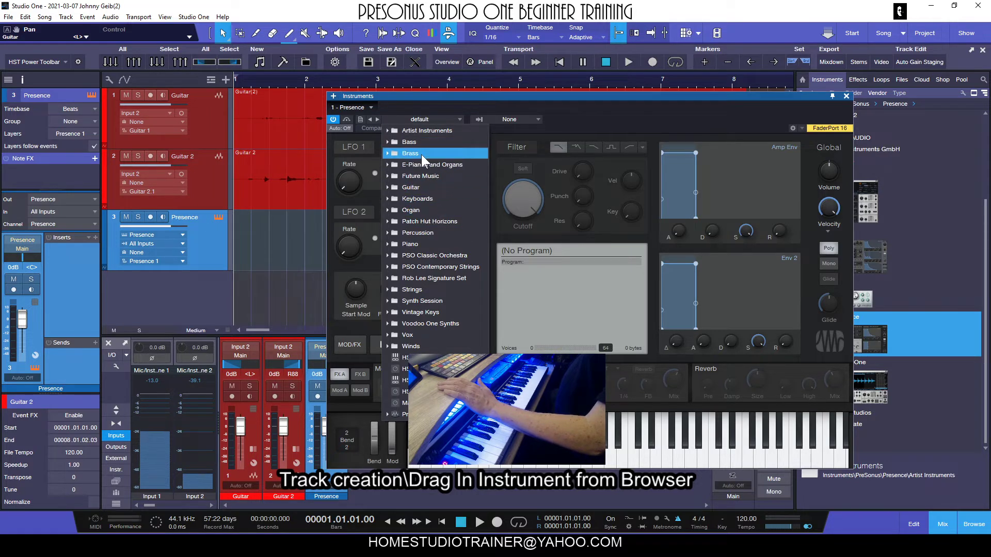
{"action": "double_click", "coordinate": [407, 130]}
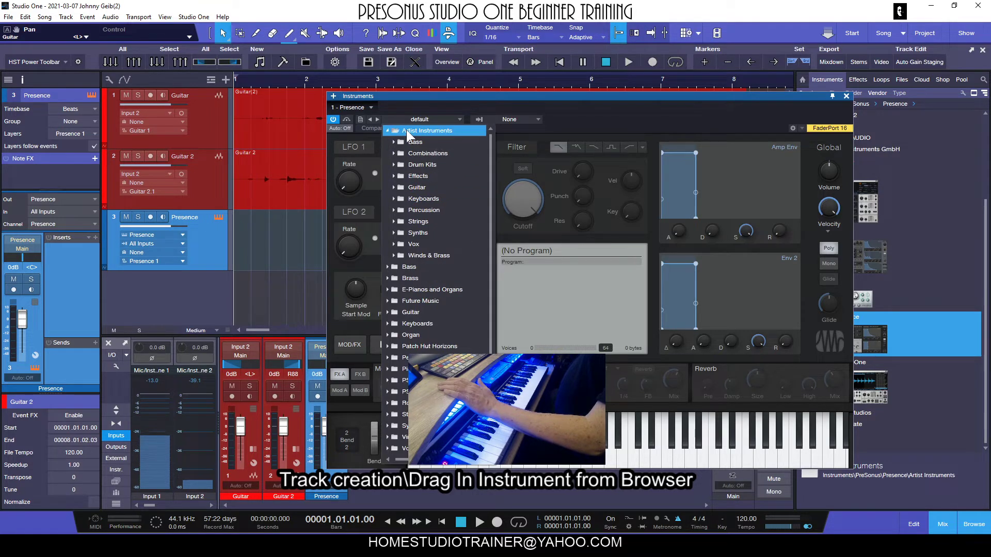
{"action": "double_click", "coordinate": [438, 199]}
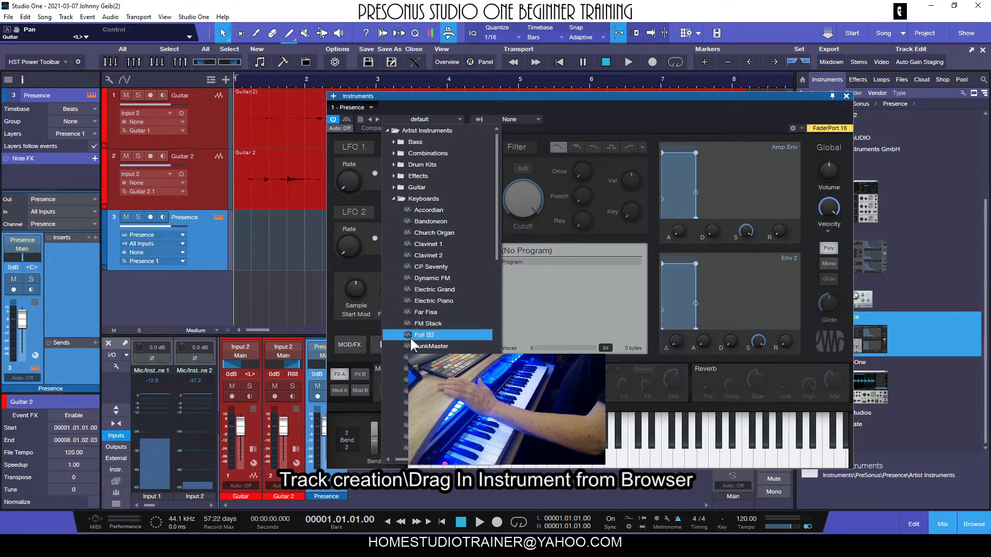
{"action": "double_click", "coordinate": [413, 300]}
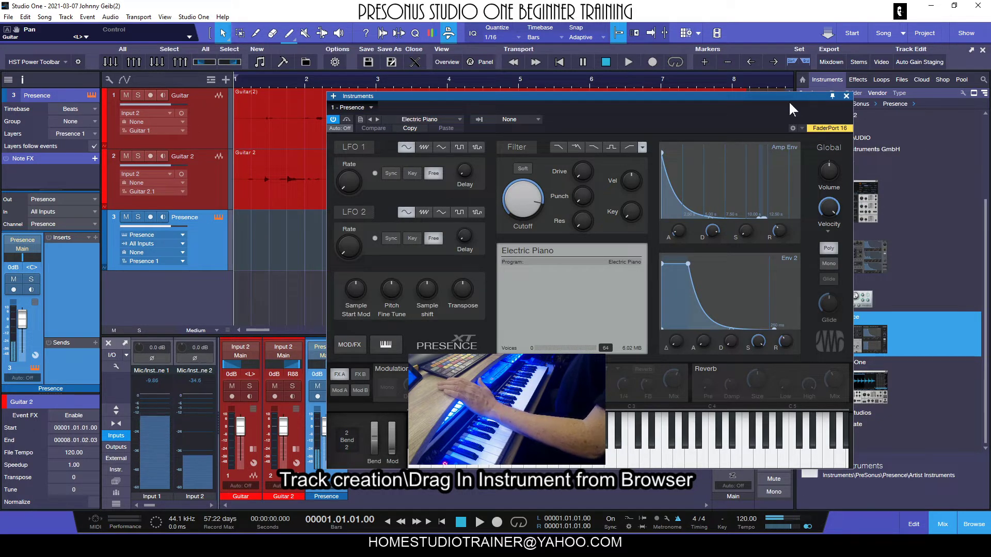
{"action": "left_click", "coordinate": [846, 96]}
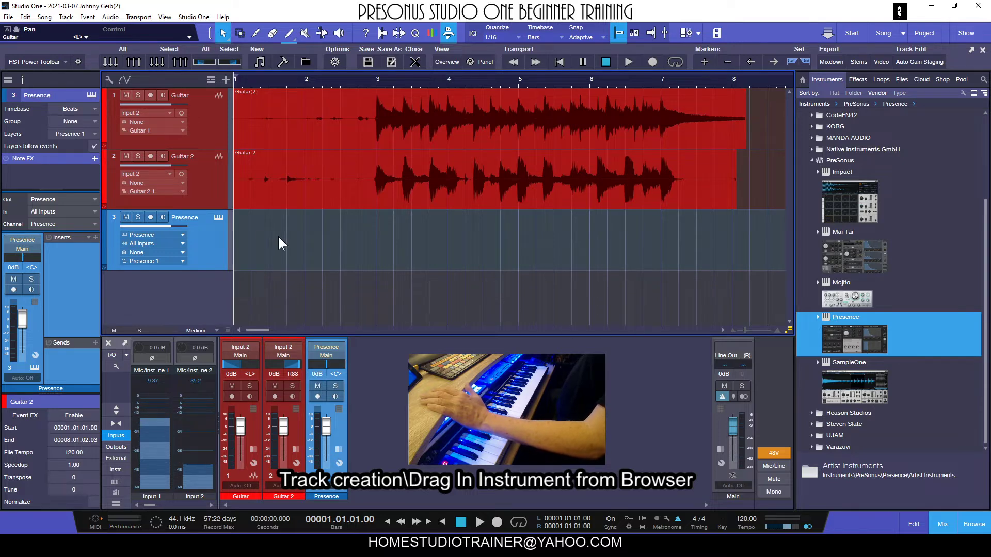
Step: Reopen the Presence editor from the track, reposition it and close it again
{"action": "left_click", "coordinate": [218, 217]}
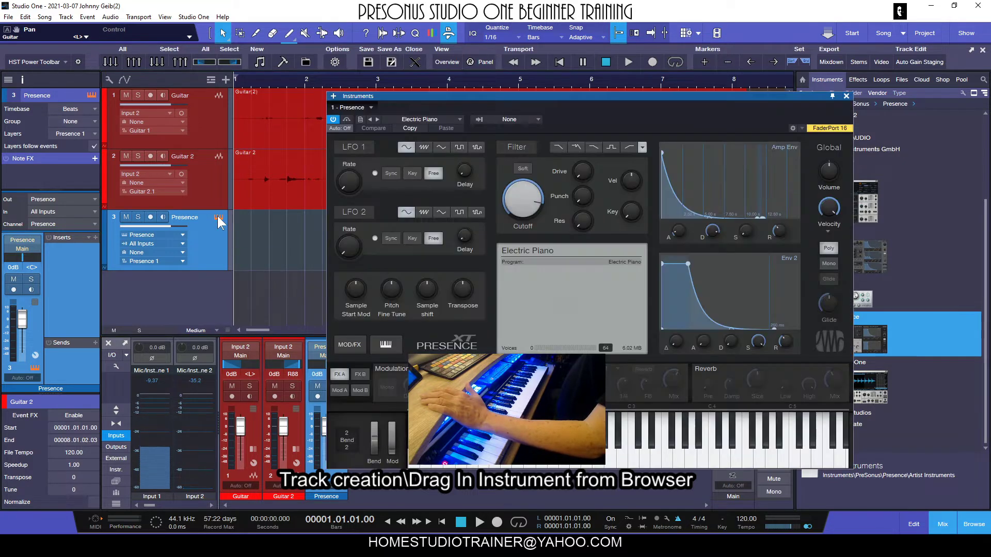
{"action": "left_click_drag", "start_coordinate": [590, 95], "coordinate": [599, 63]}
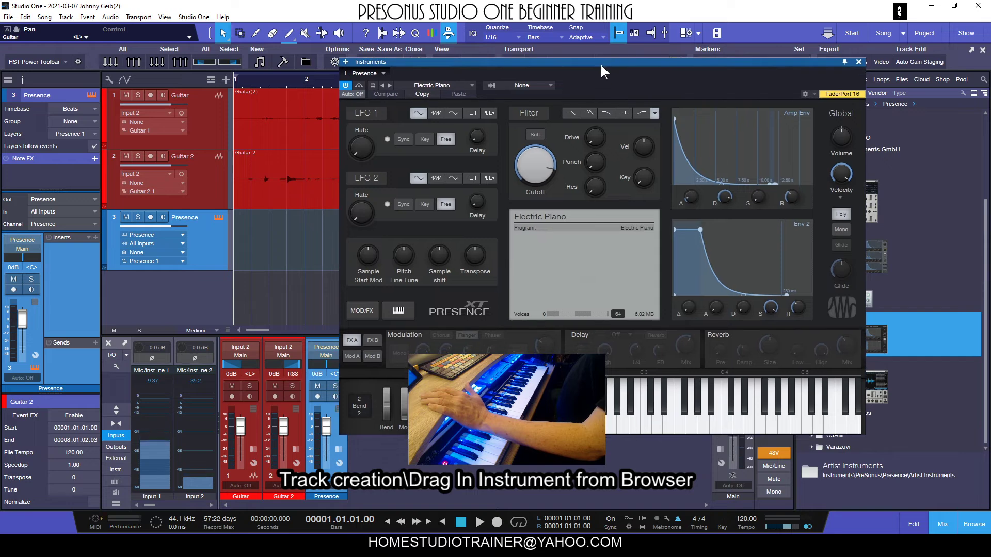
{"action": "left_click", "coordinate": [858, 62]}
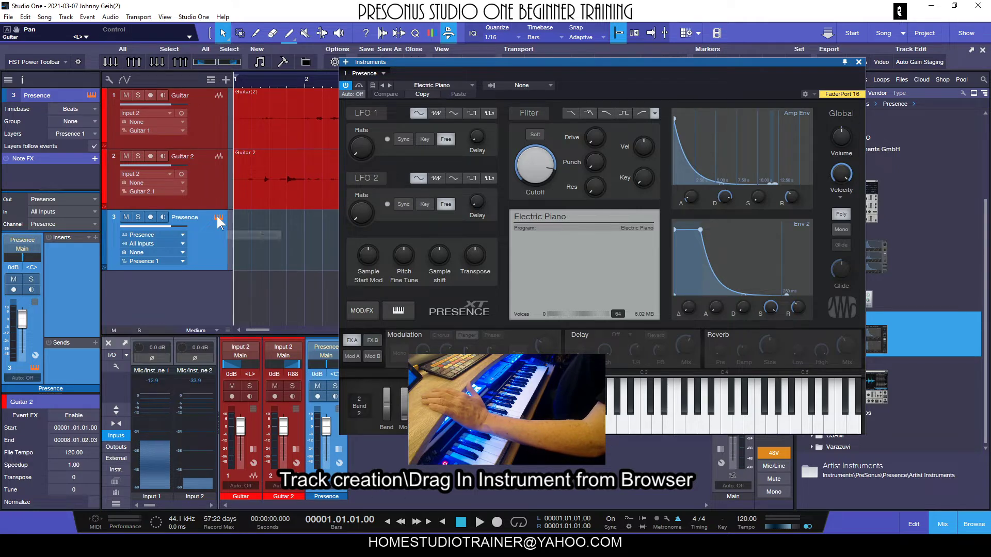
{"action": "left_click", "coordinate": [859, 62]}
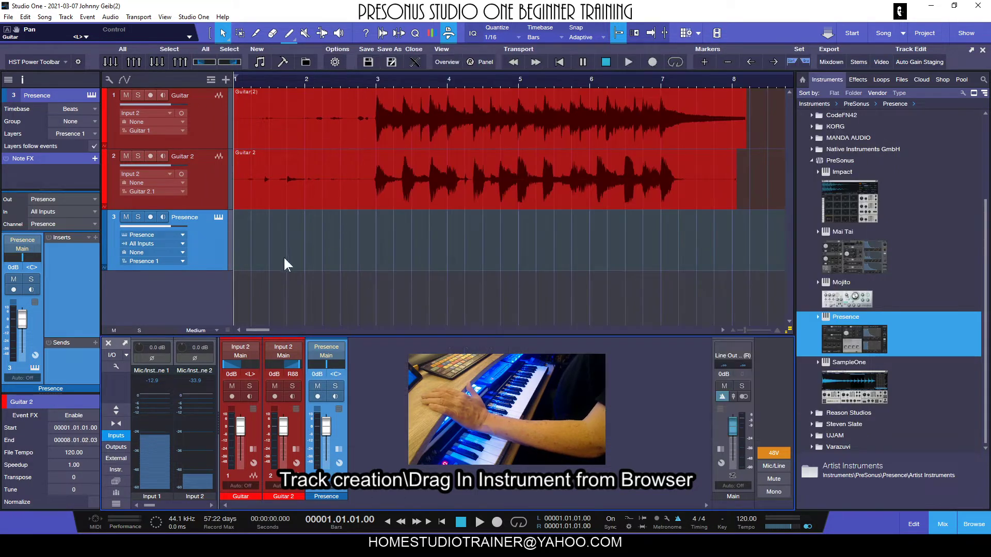
Step: Remove the Presence instrument track together with its instrument
{"action": "right_click", "coordinate": [217, 243]}
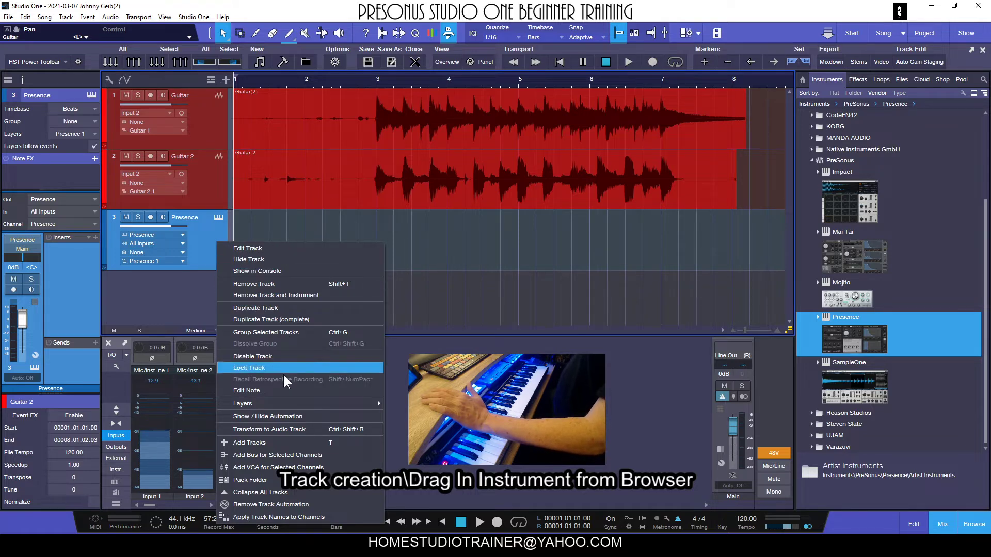
{"action": "left_click", "coordinate": [278, 295]}
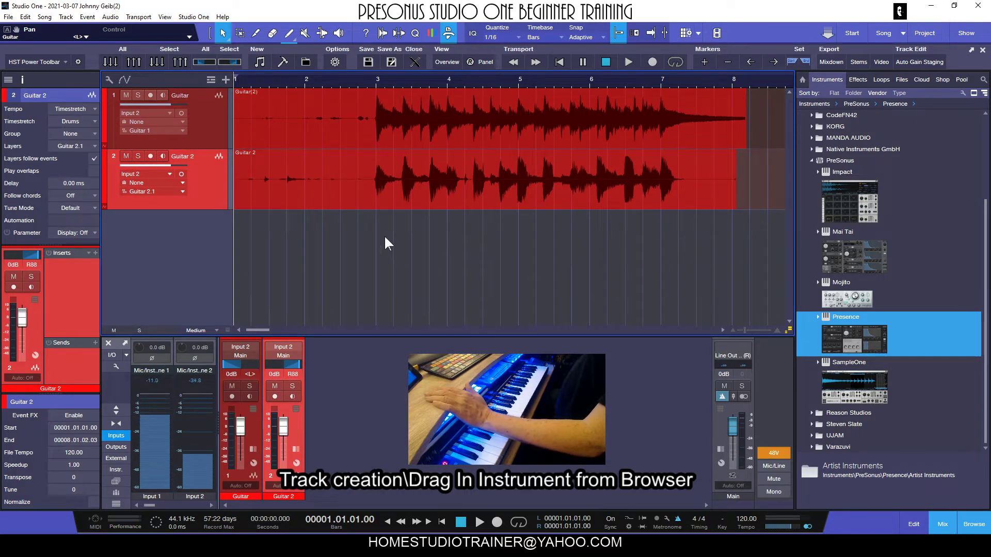
Step: Add one new instrument track with no instrument assigned through the Add Tracks dialog
{"action": "left_click", "coordinate": [225, 80]}
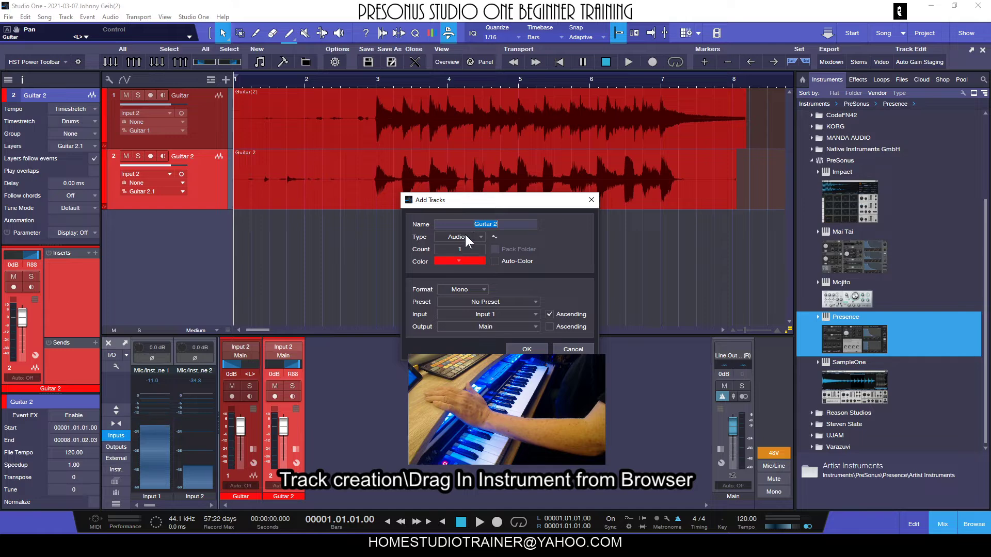
{"action": "left_click", "coordinate": [478, 237]}
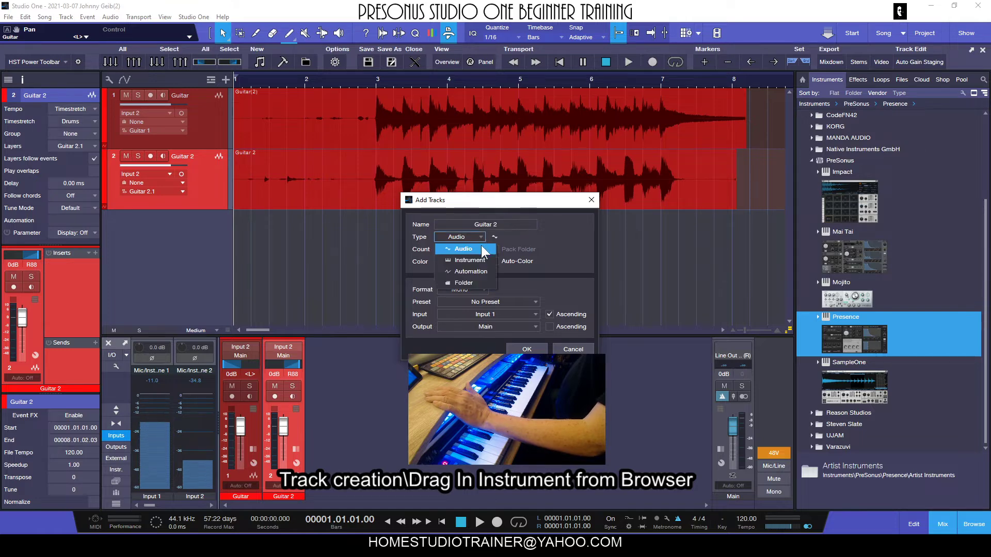
{"action": "left_click", "coordinate": [469, 259]}
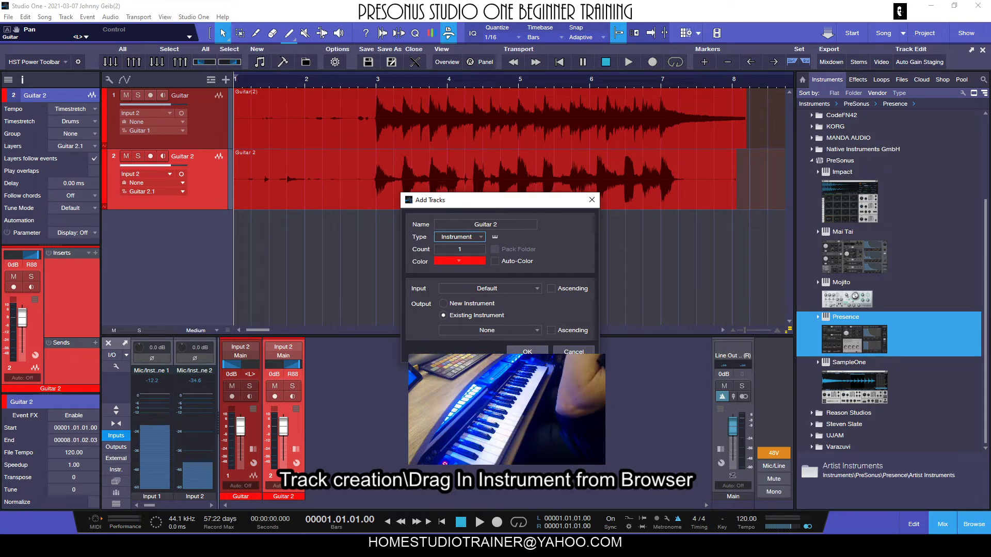
{"action": "left_click", "coordinate": [527, 351]}
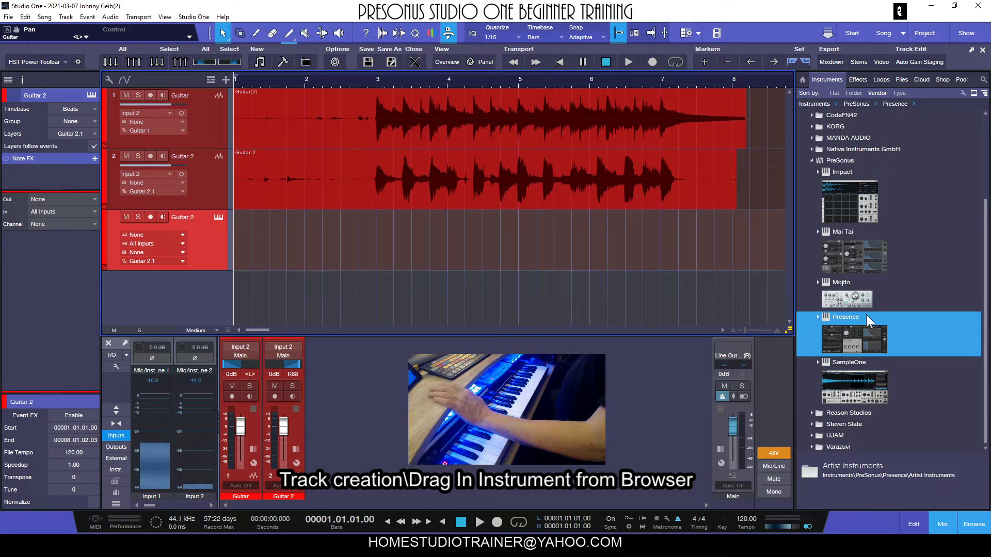
Step: Drop Presence onto the new instrument track and load its Artist Instruments Keyboards Electric Piano preset
{"action": "left_click_drag", "start_coordinate": [862, 338], "coordinate": [288, 239]}
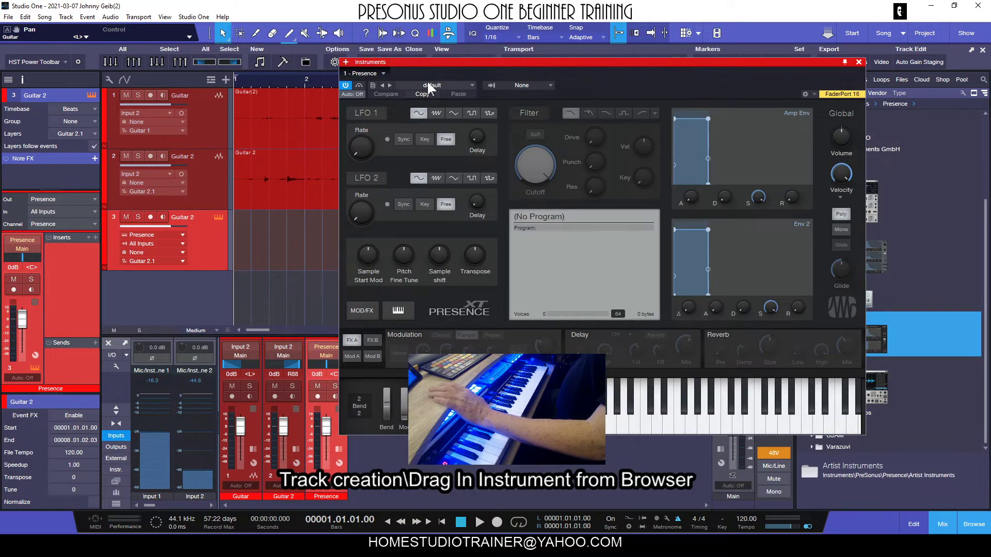
{"action": "left_click", "coordinate": [430, 84]}
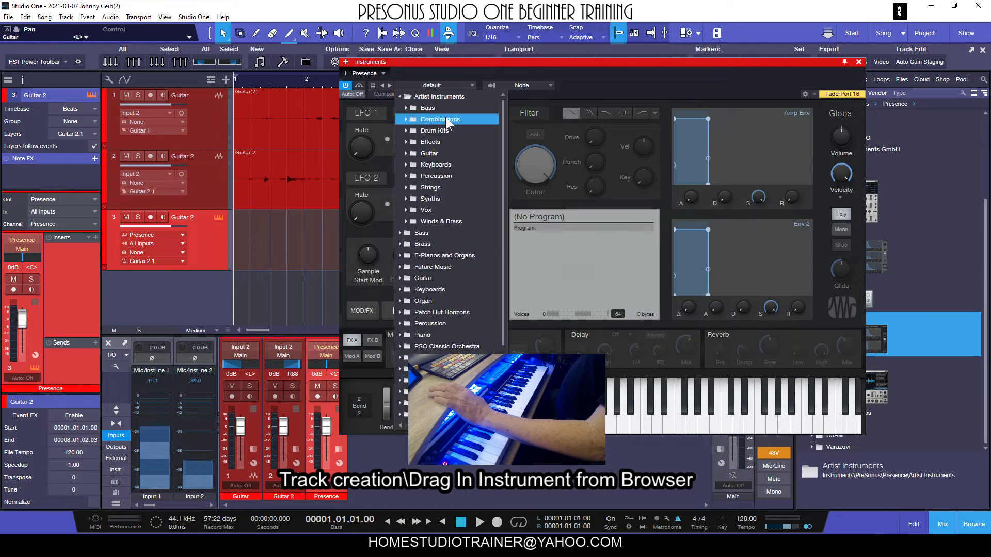
{"action": "left_click", "coordinate": [448, 163]}
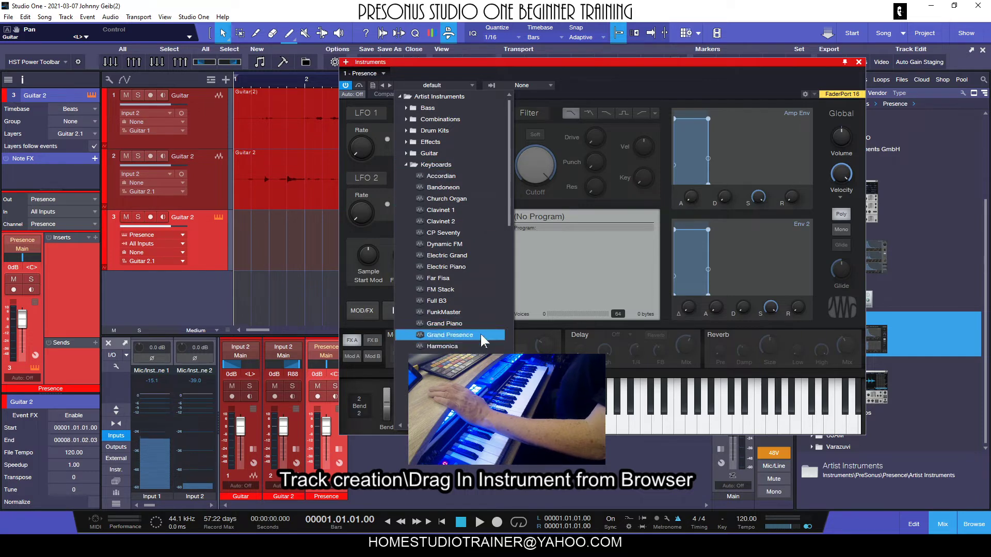
{"action": "left_click", "coordinate": [452, 265]}
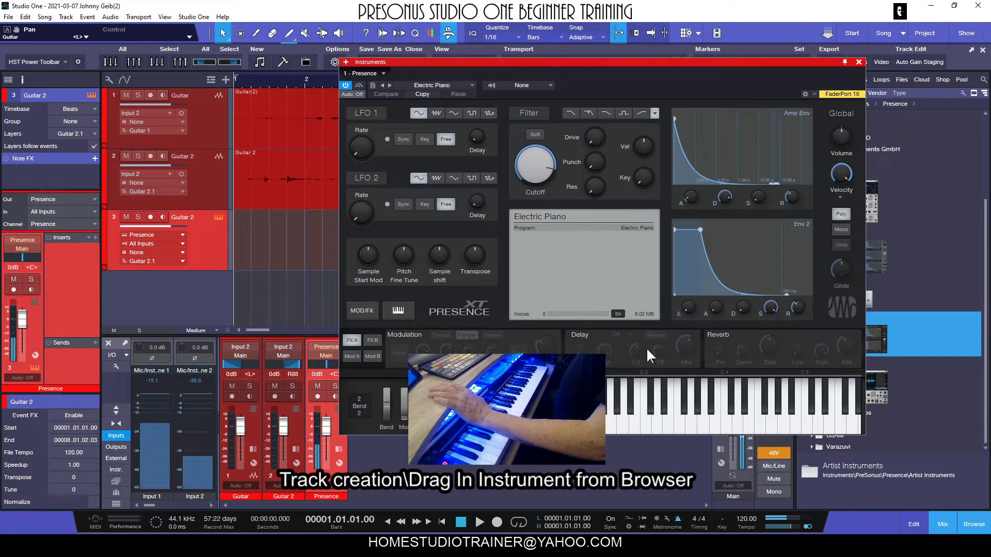
{"action": "left_click", "coordinate": [858, 60]}
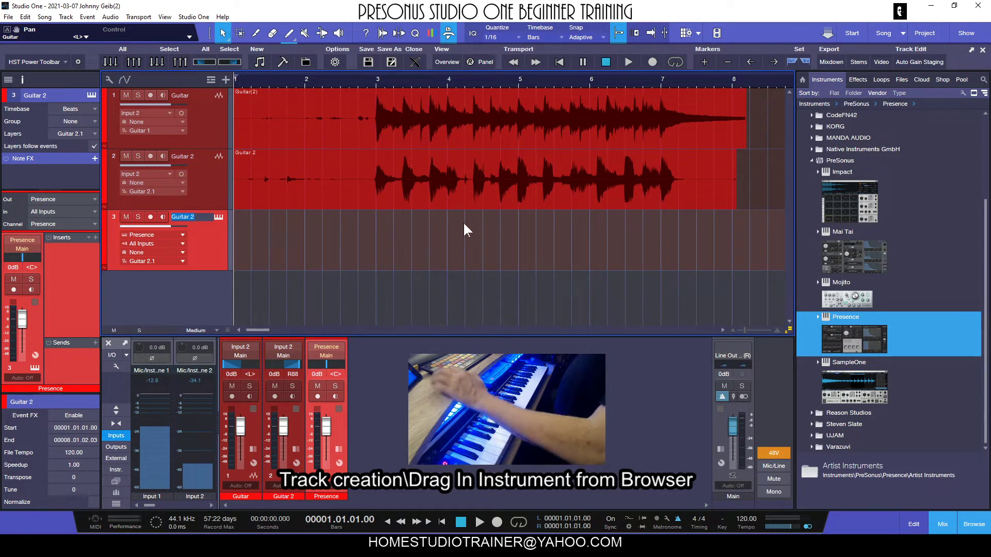
Step: Rename the instrument track as Ele Piano
{"action": "type", "text": "Ele"}
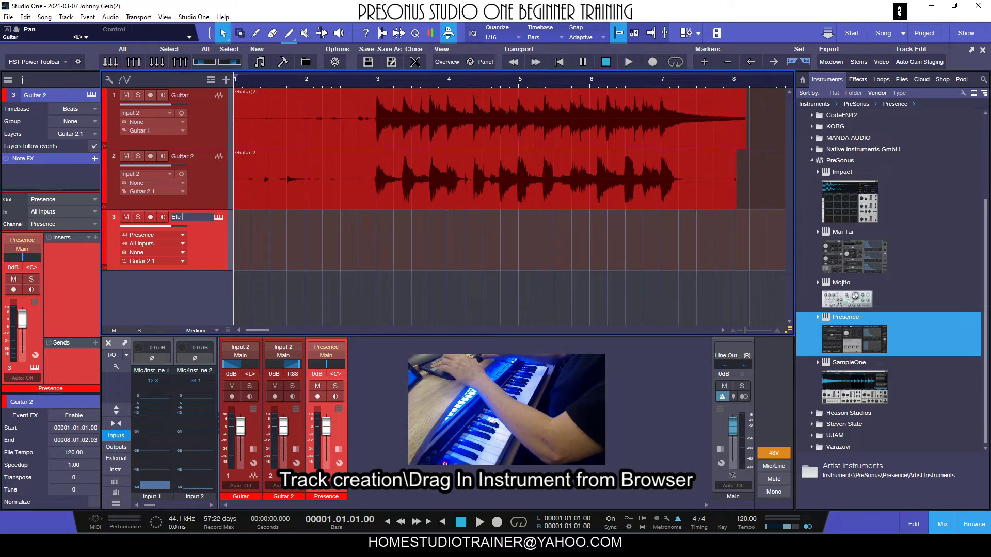
{"action": "type", "text": " Piano"}
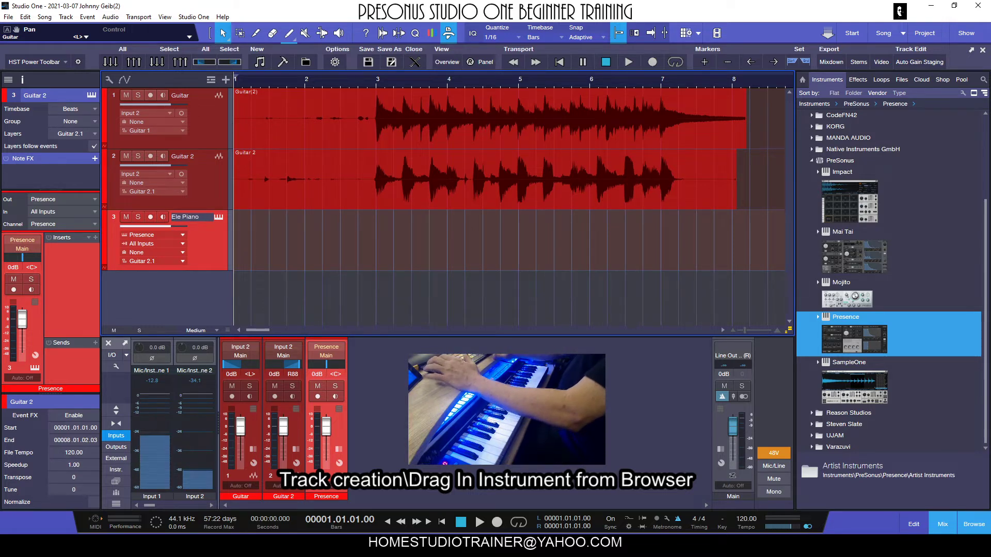
{"action": "key", "text": "Return"}
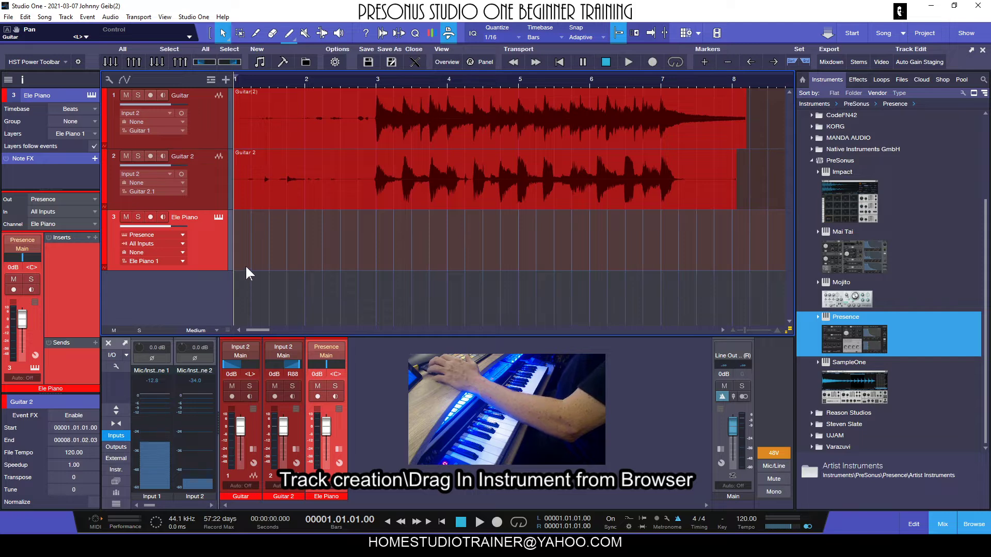
Step: Arm the Ele Piano track for recording after briefly opening its Presence editor
{"action": "left_click", "coordinate": [219, 217]}
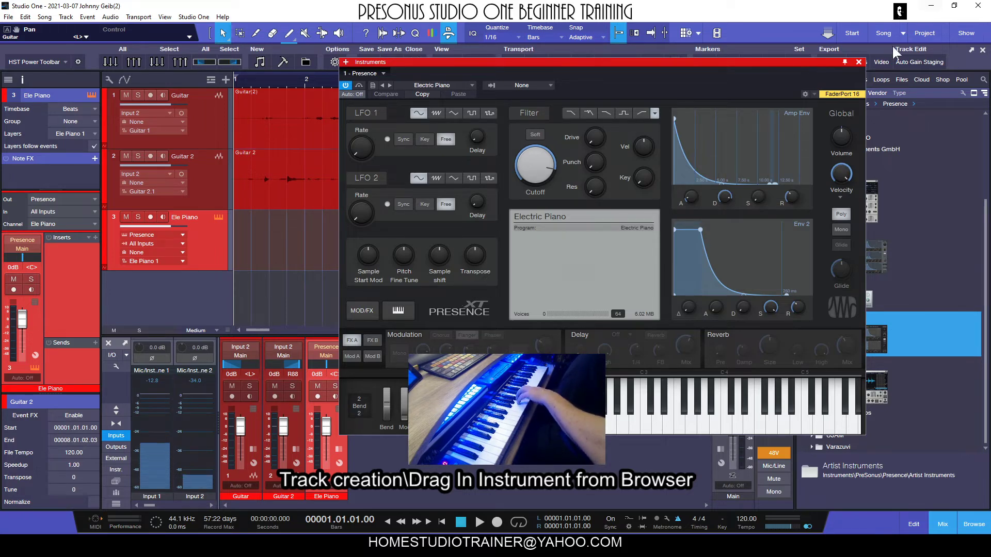
{"action": "left_click", "coordinate": [858, 62]}
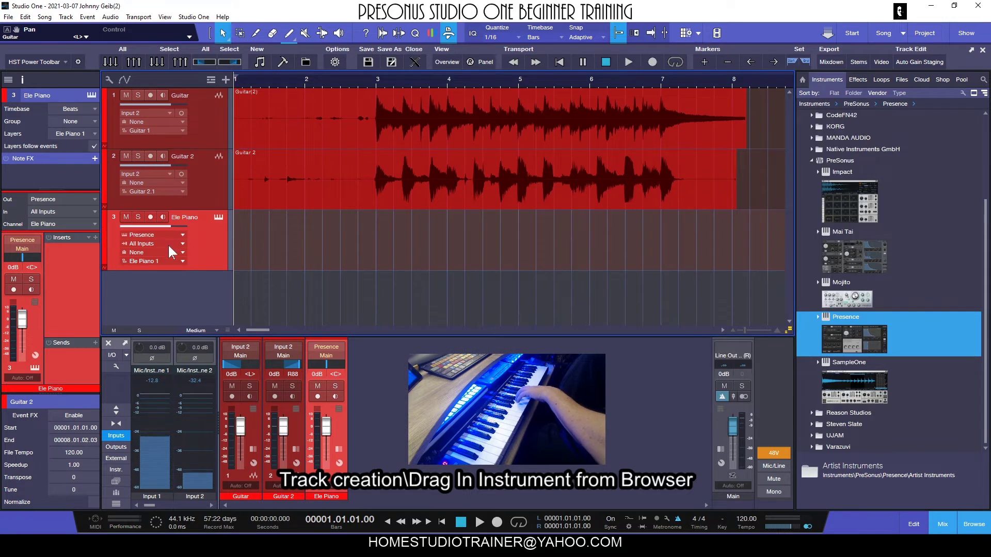
{"action": "left_click", "coordinate": [149, 217]}
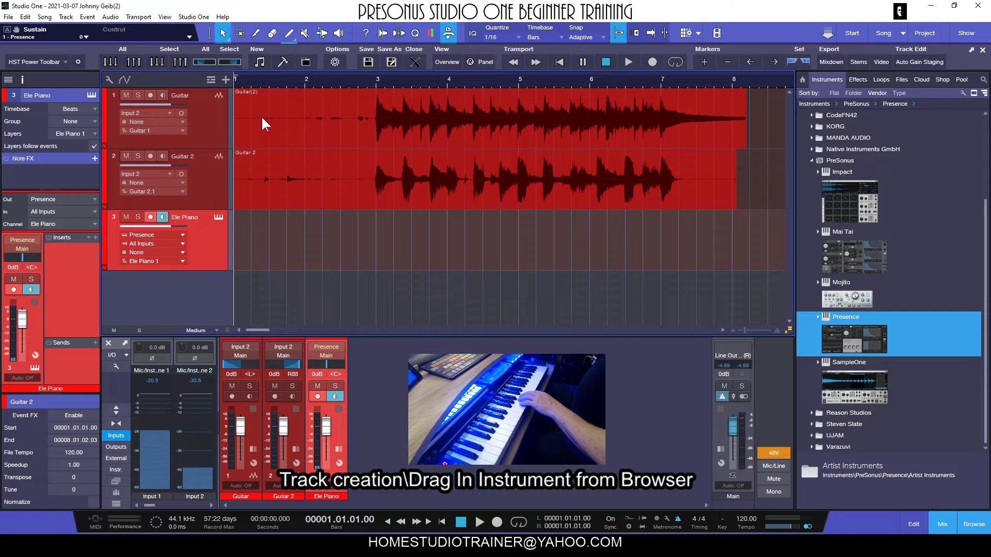
{"action": "left_click", "coordinate": [721, 396]}
{"action": "left_click", "coordinate": [723, 397]}
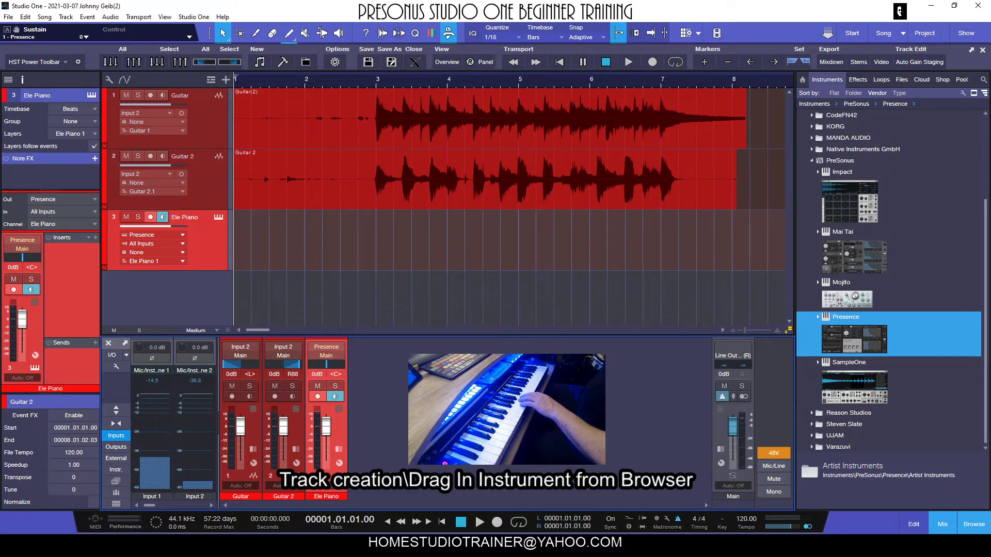
Step: Record a keyboard part onto the Ele Piano track from the song start
{"action": "left_click", "coordinate": [479, 522]}
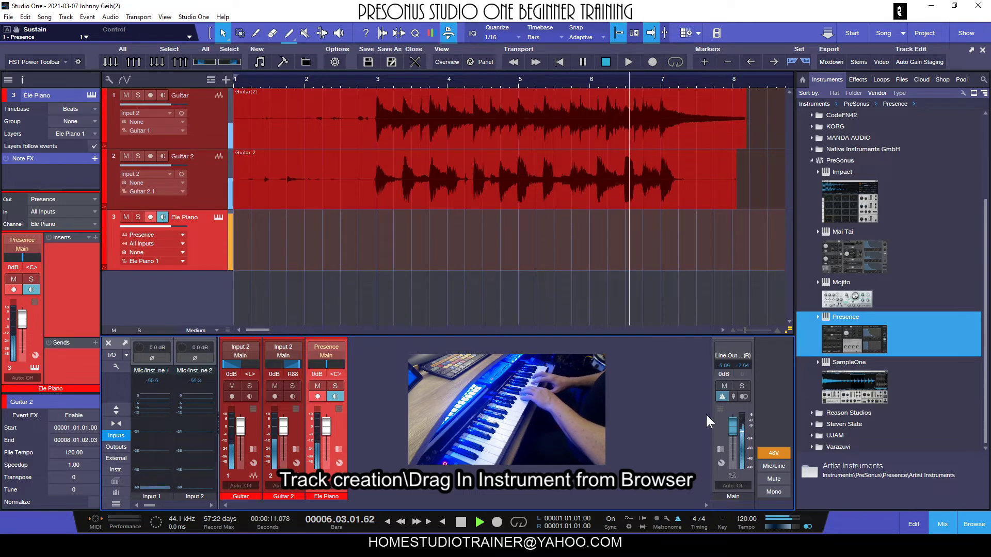
{"action": "key", "text": "space"}
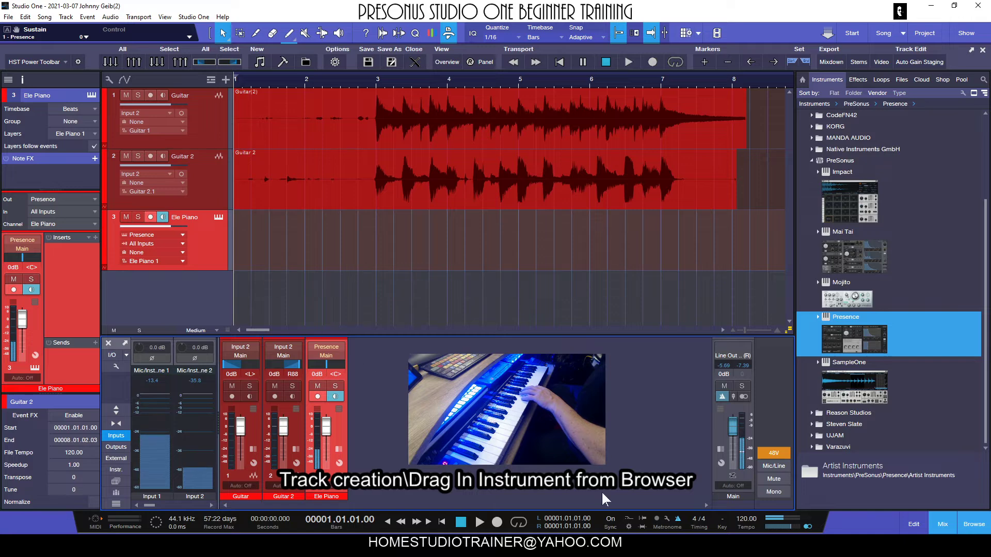
{"action": "left_click", "coordinate": [497, 522]}
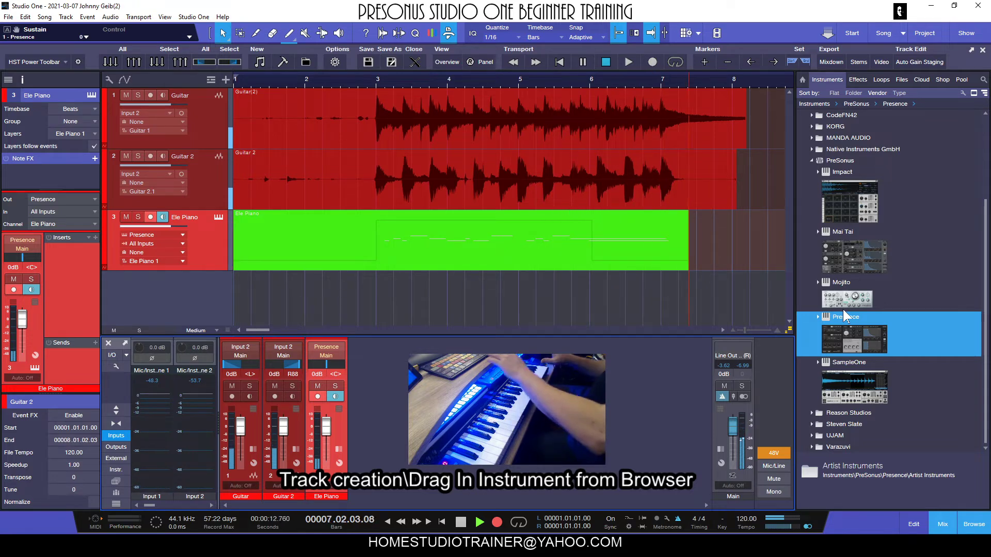
{"action": "key", "text": "space"}
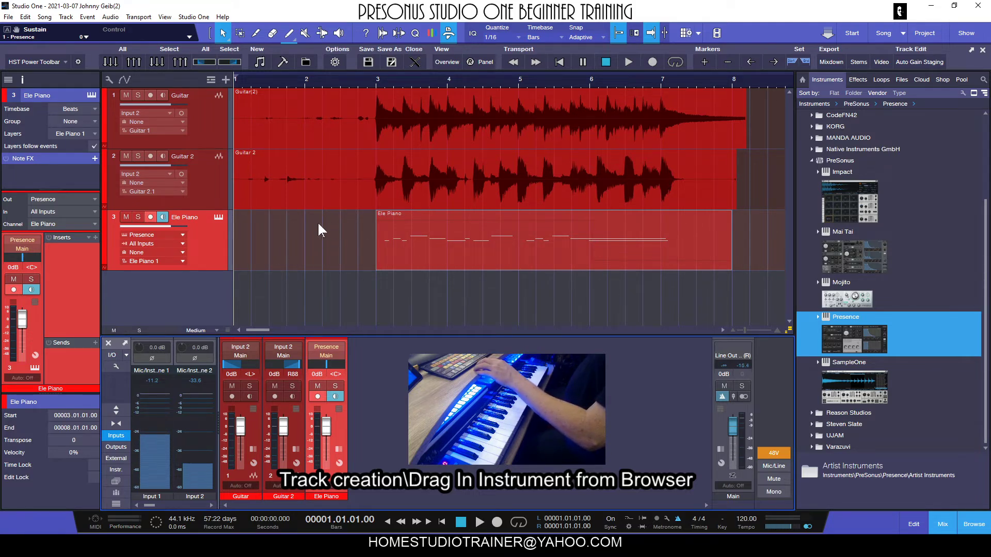
Step: Play the song back and lower the Ele Piano channel fader to -6.1 dB
{"action": "key", "text": "space"}
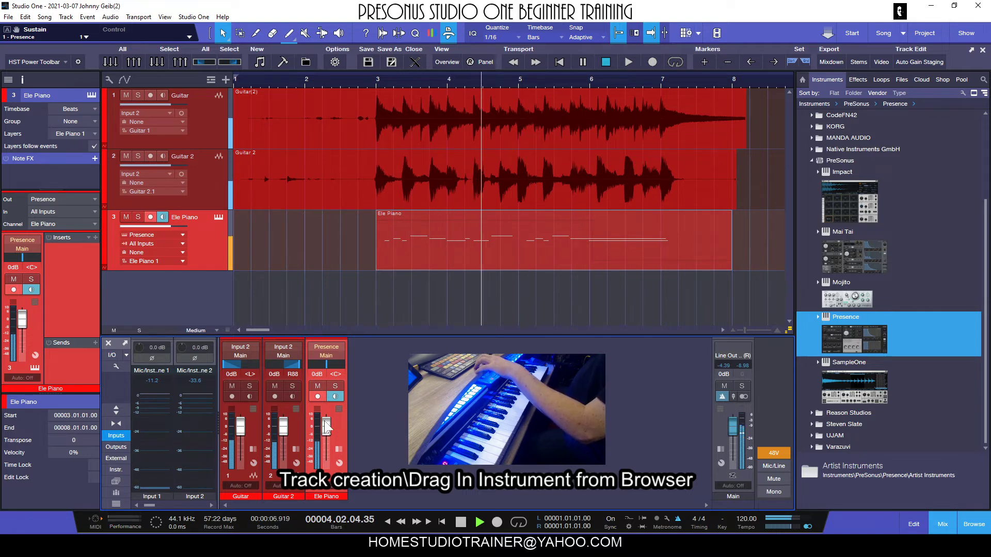
{"action": "left_click_drag", "start_coordinate": [326, 426], "coordinate": [331, 435]}
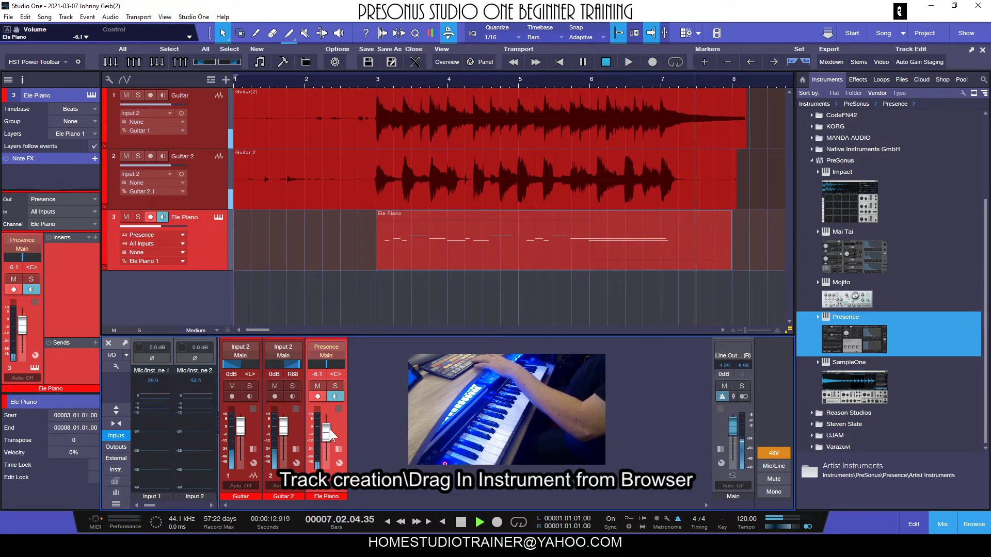
{"action": "key", "text": "space"}
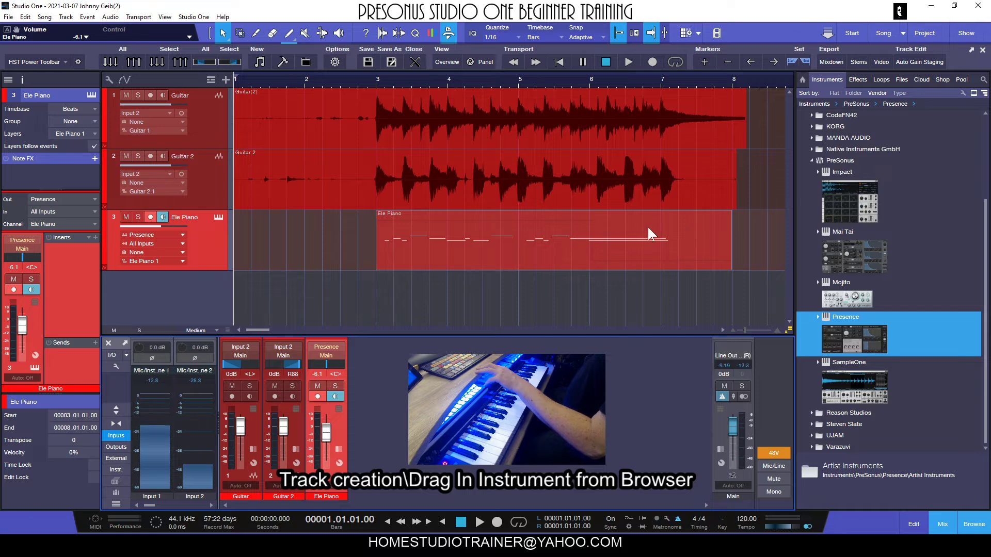
Step: Open the Ele Piano part in the piano roll editor and play it back from bar 3
{"action": "double_click", "coordinate": [500, 236]}
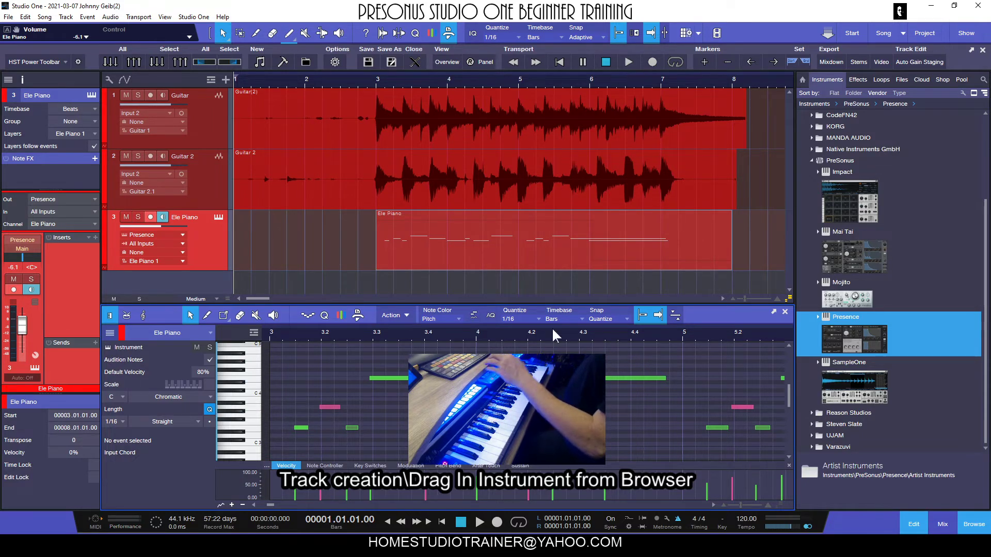
{"action": "left_click_drag", "start_coordinate": [476, 338], "coordinate": [404, 330]}
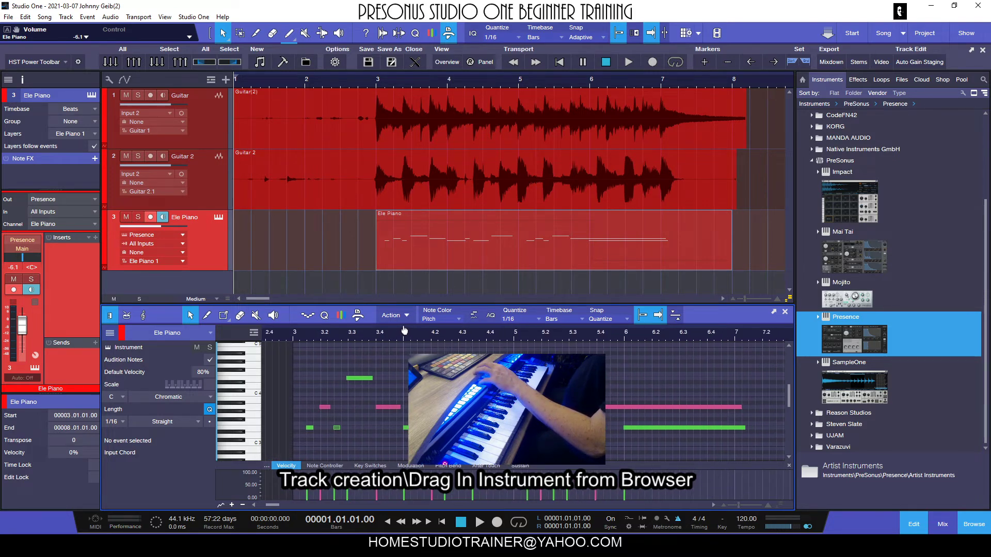
{"action": "left_click", "coordinate": [520, 333]}
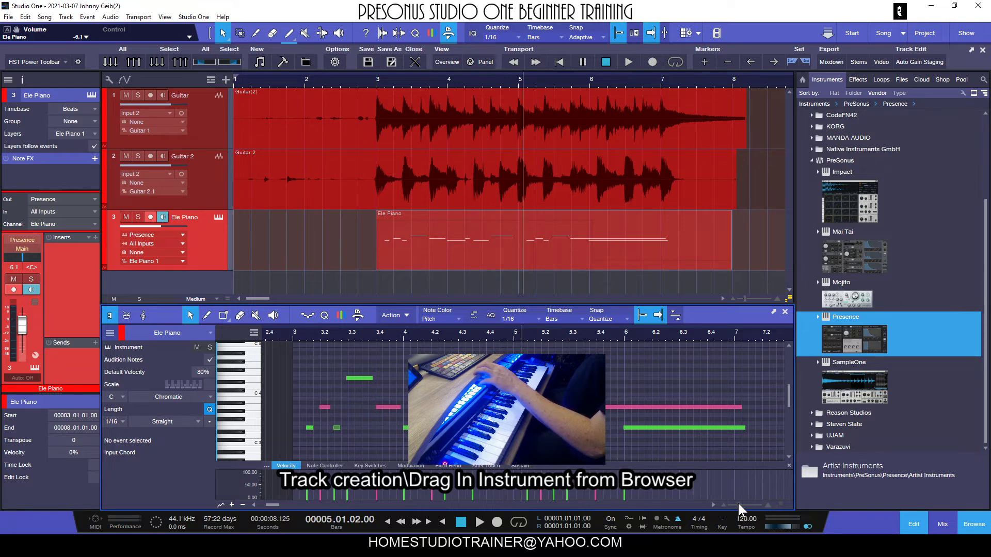
{"action": "left_click_drag", "start_coordinate": [738, 502], "coordinate": [735, 503]}
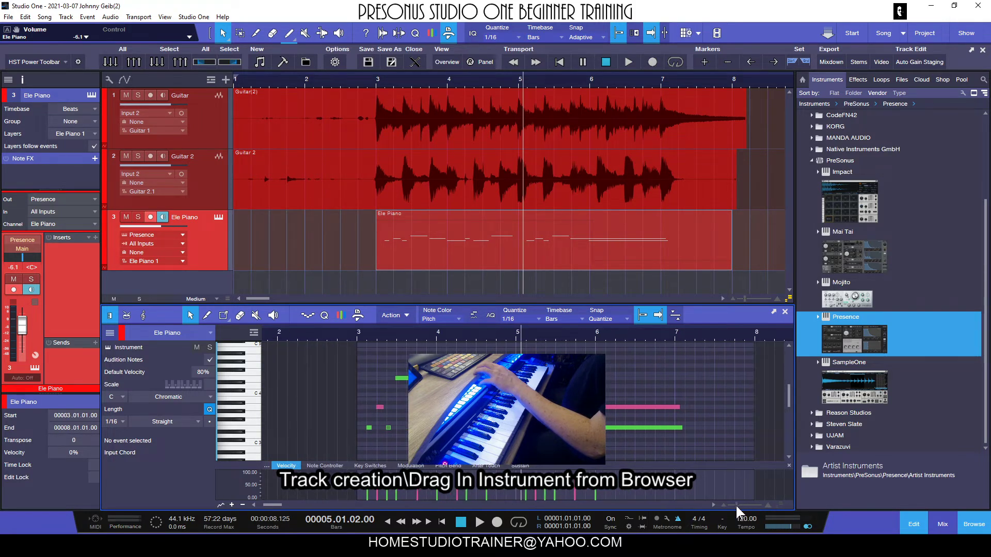
{"action": "left_click", "coordinate": [358, 334]}
{"action": "key", "text": "space"}
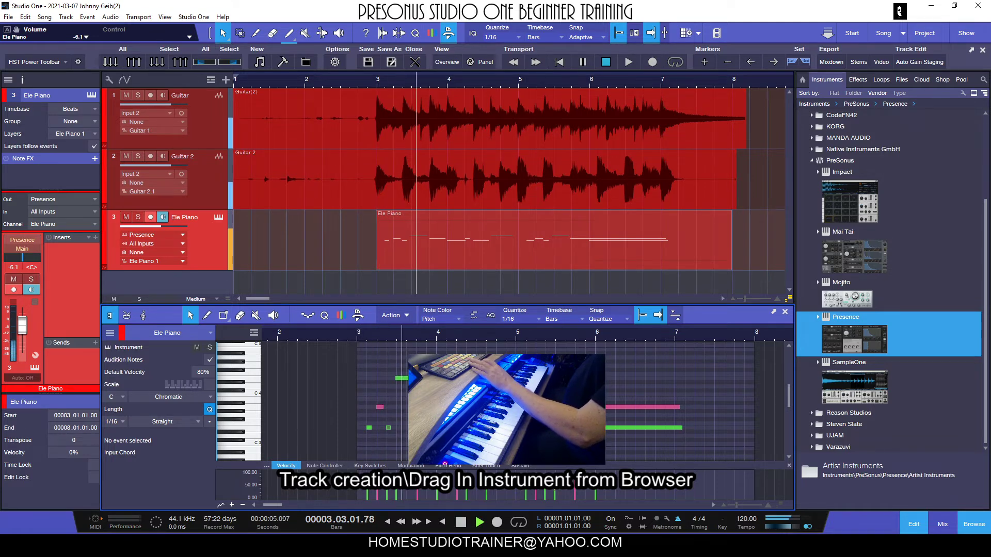
{"action": "key", "text": "space"}
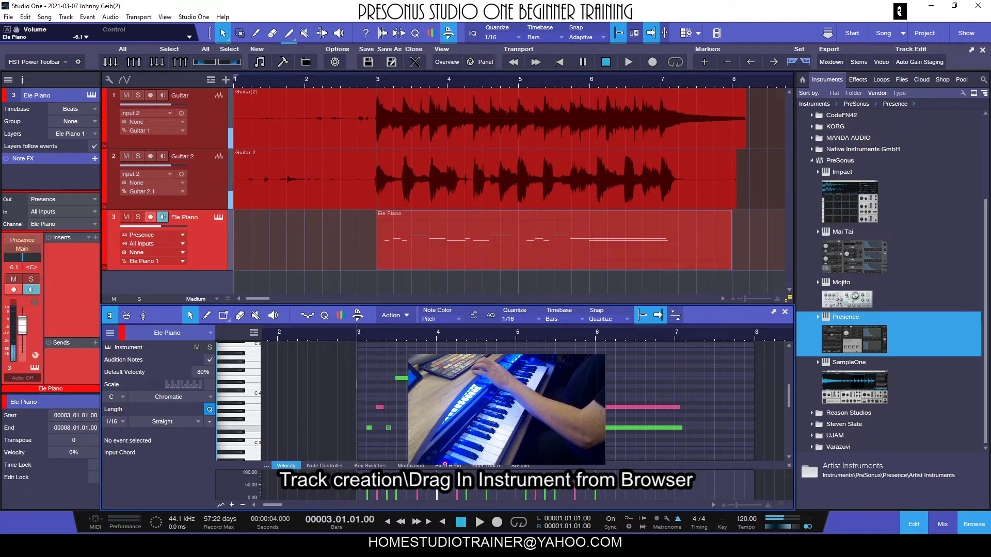
Step: Lower the note at bar 4 to D3 and play the passage back
{"action": "left_click_drag", "start_coordinate": [444, 428], "coordinate": [445, 436]}
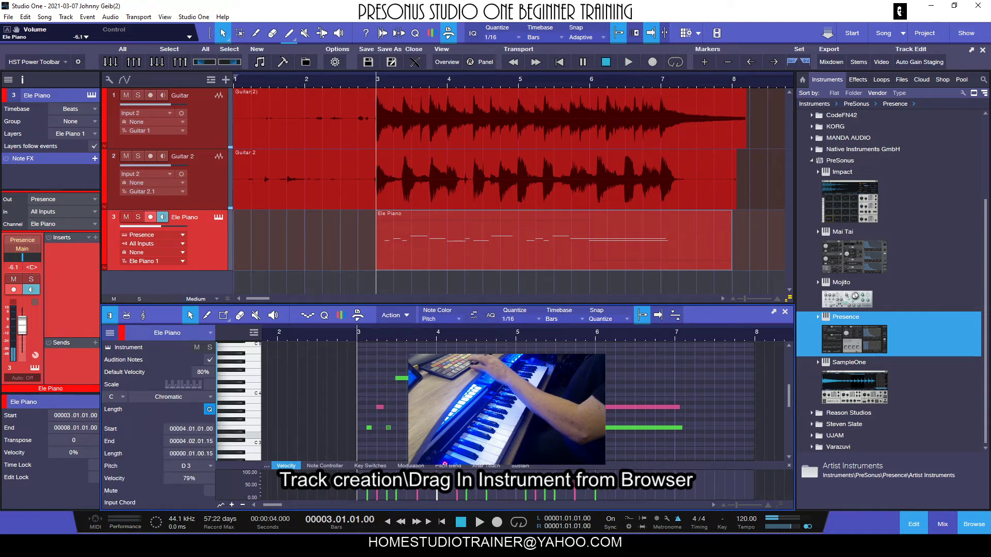
{"action": "key", "text": "space"}
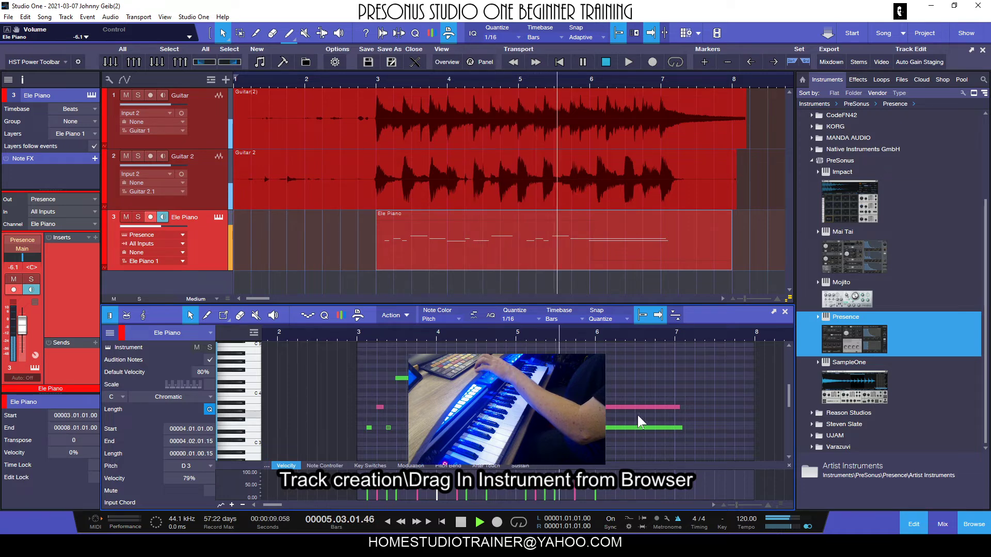
{"action": "key", "text": "space"}
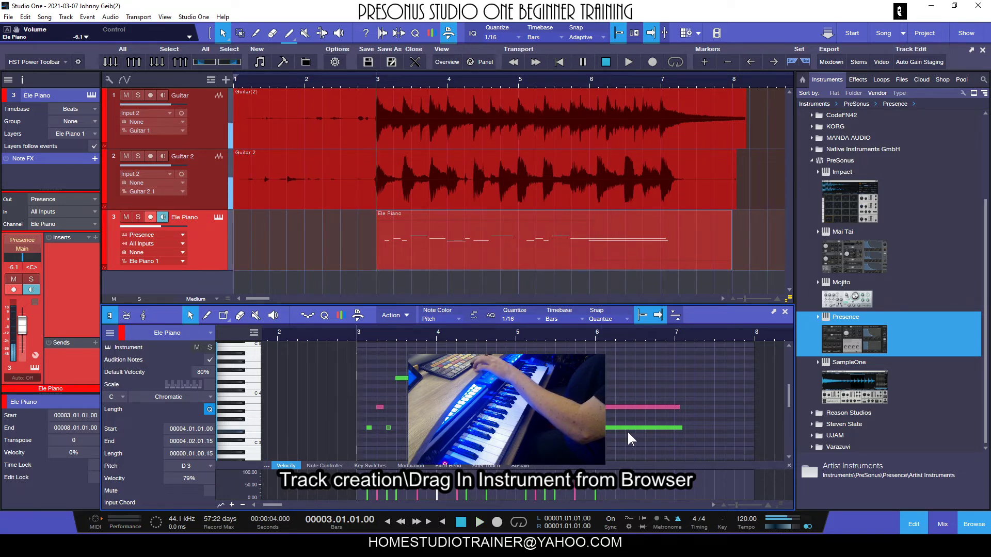
Step: Raise the long note near bar 6 up to E4 and audition the passage around it
{"action": "left_click_drag", "start_coordinate": [626, 428], "coordinate": [627, 376]}
{"action": "key", "text": "space"}
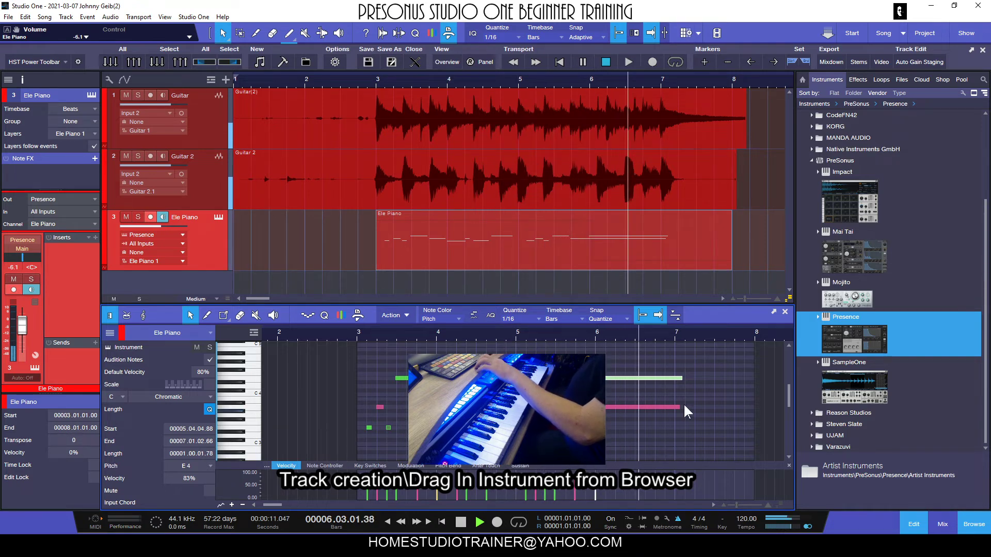
{"action": "key", "text": "space"}
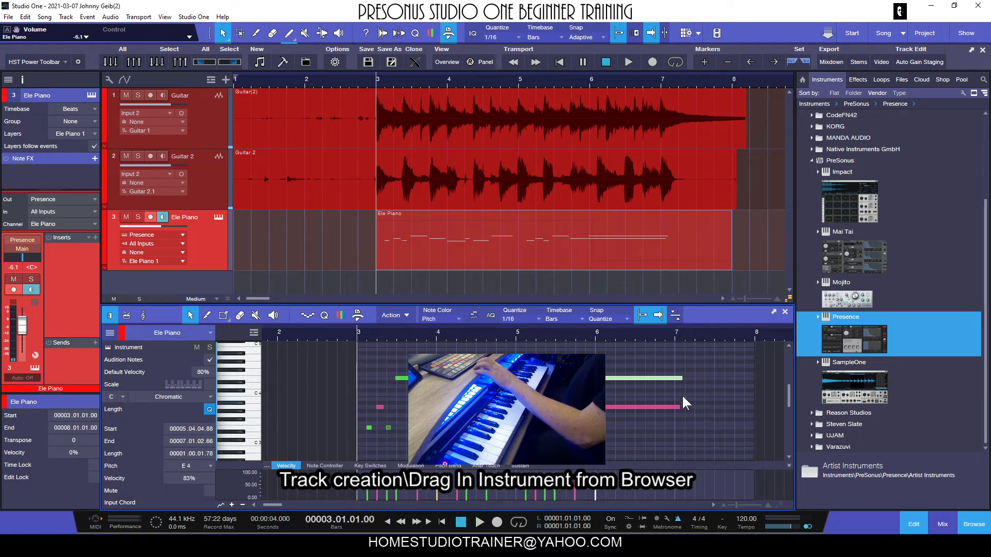
{"action": "left_click", "coordinate": [563, 331]}
{"action": "key", "text": "space"}
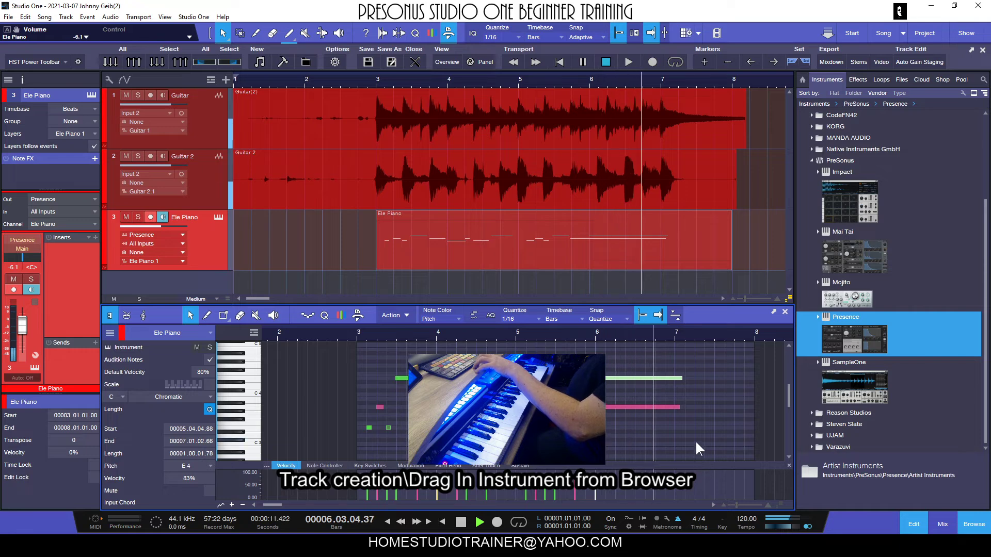
{"action": "key", "text": "space"}
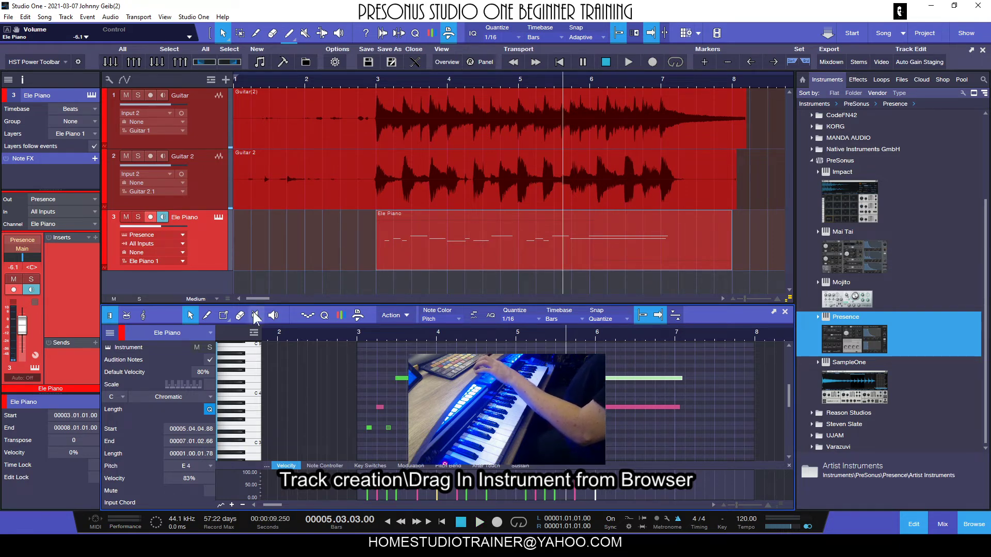
Step: Draw a new E3 note at bar 7 with the Paint tool and play it back
{"action": "left_click", "coordinate": [680, 431]}
{"action": "mouse_move", "coordinate": [686, 432]}
{"action": "left_mouse_down"}
{"action": "mouse_move", "coordinate": [712, 433]}
{"action": "mouse_move", "coordinate": [691, 432]}
{"action": "left_mouse_up"}
{"action": "key", "text": "space"}
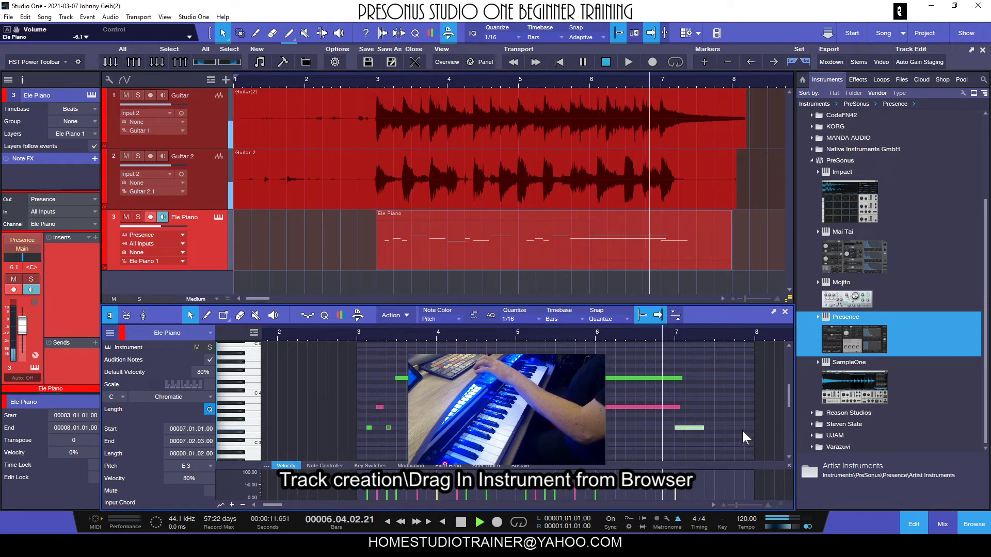
{"action": "key", "text": "space"}
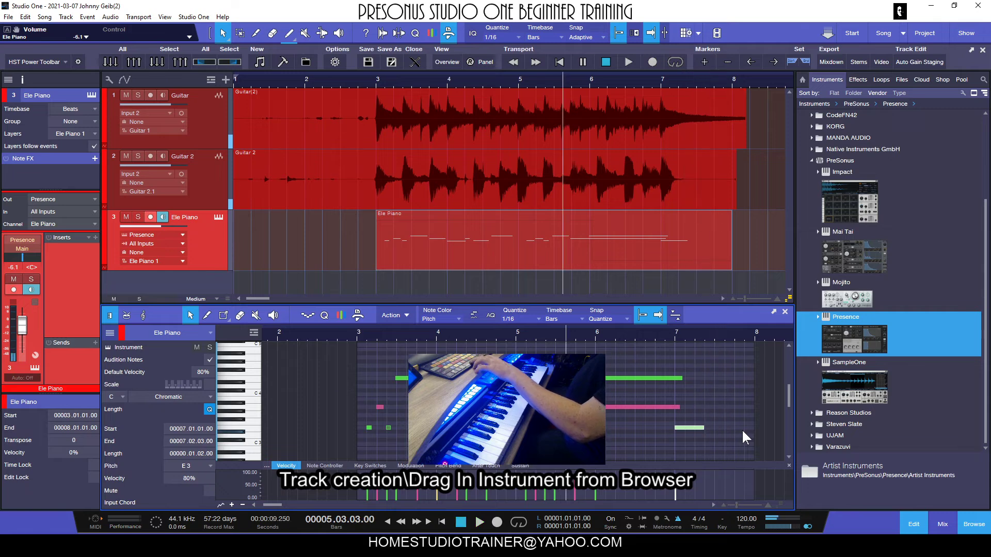
Step: Lengthen the bar 7 note to one full bar and play the part from bar 3
{"action": "left_click_drag", "start_coordinate": [704, 428], "coordinate": [754, 428]}
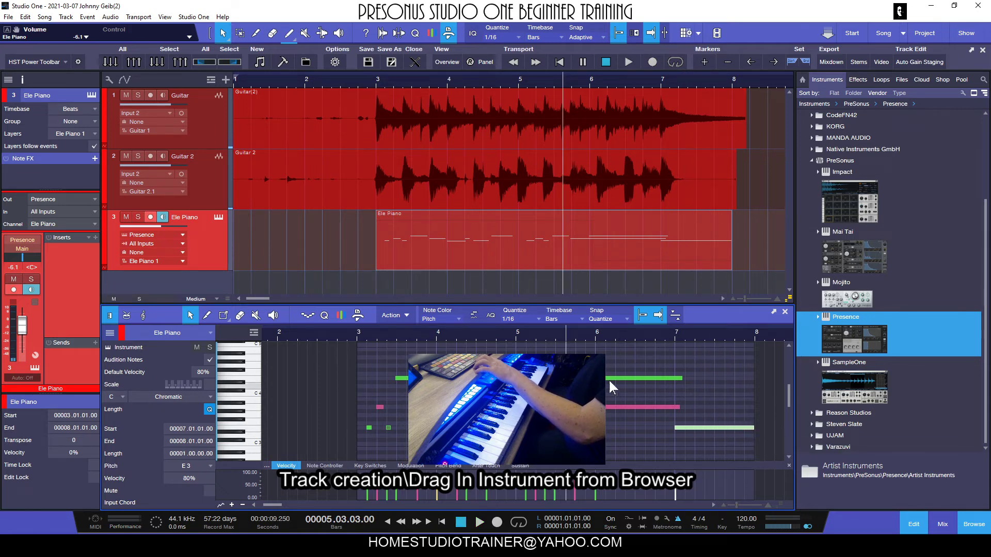
{"action": "left_click", "coordinate": [355, 333]}
{"action": "key", "text": "space"}
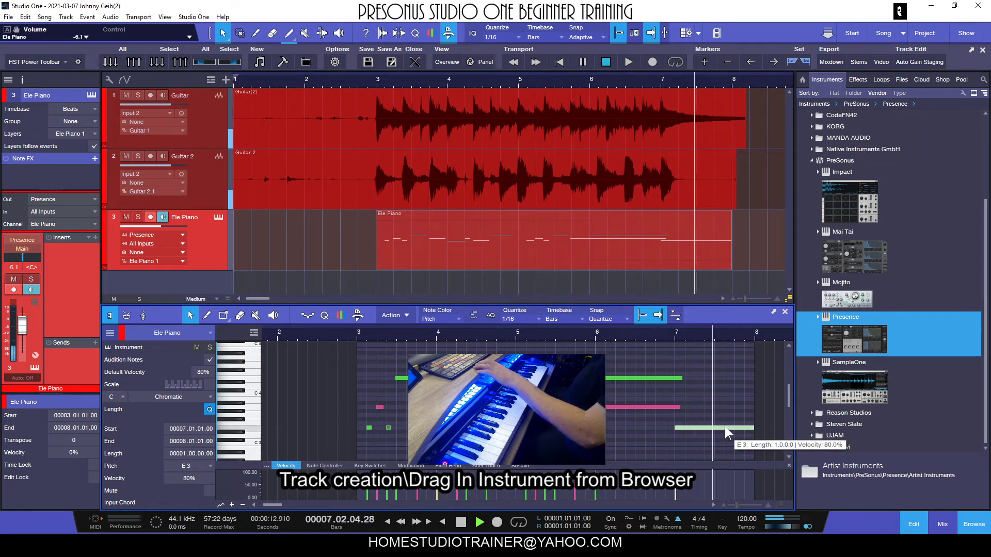
{"action": "key", "text": "space"}
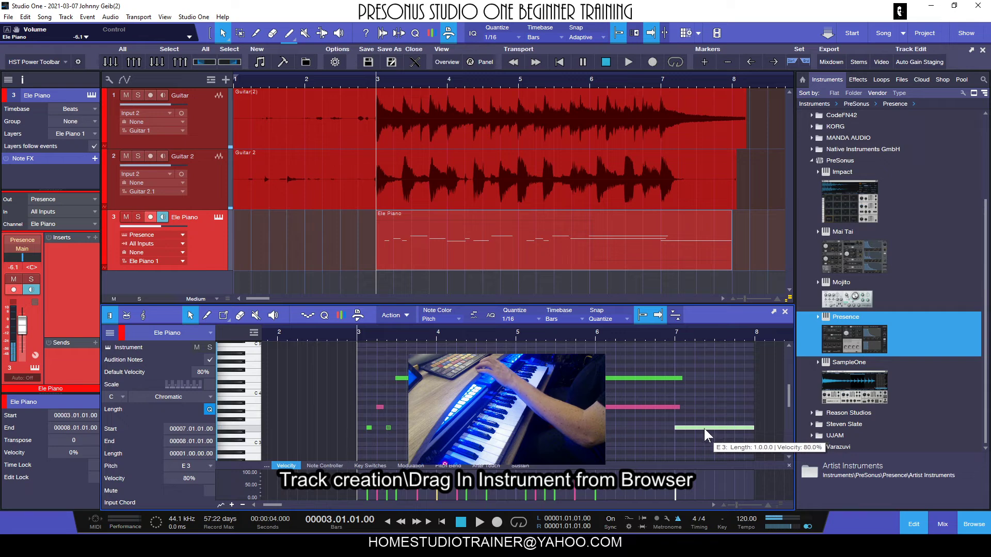
Step: Move the bar 7 note up to A3 and play the passage from bar 5
{"action": "left_click_drag", "start_coordinate": [705, 428], "coordinate": [705, 412]}
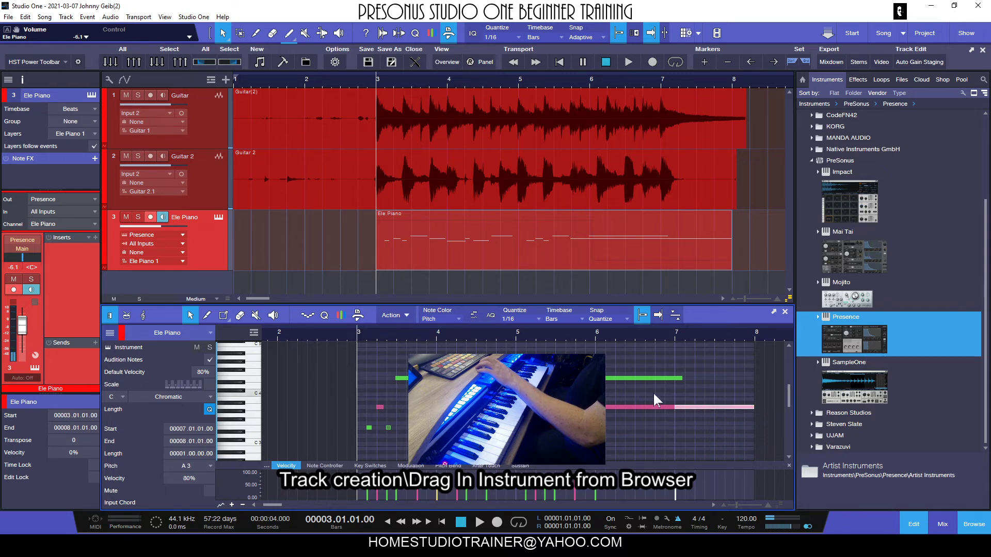
{"action": "left_click", "coordinate": [510, 332]}
{"action": "key", "text": "space"}
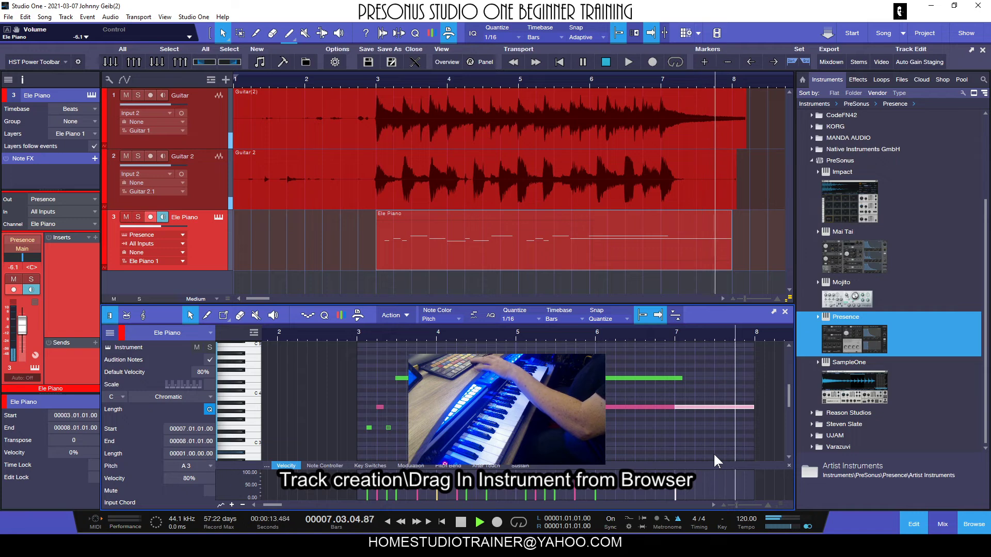
{"action": "key", "text": "space"}
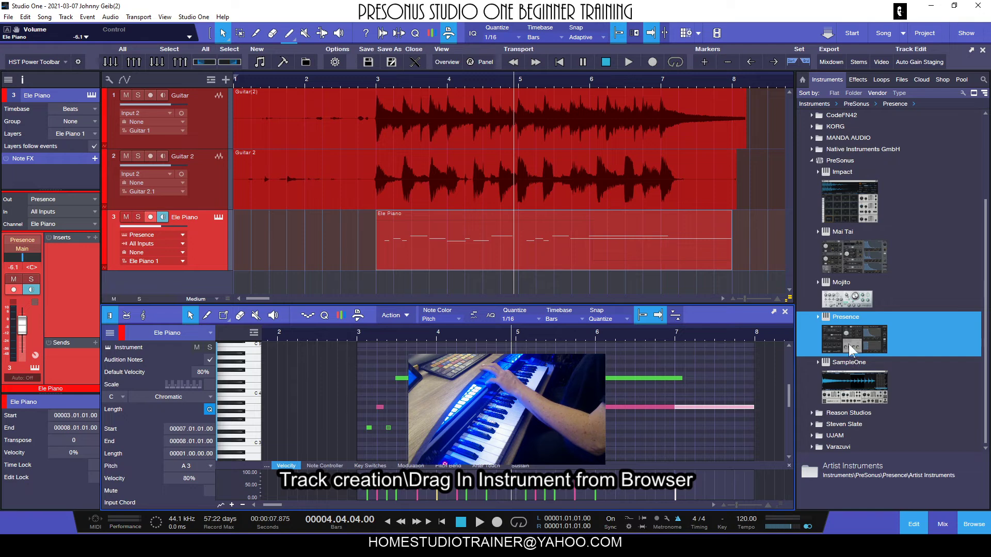
Step: Expand the Presence entry in the instrument browser and select each track in turn
{"action": "left_click", "coordinate": [818, 317]}
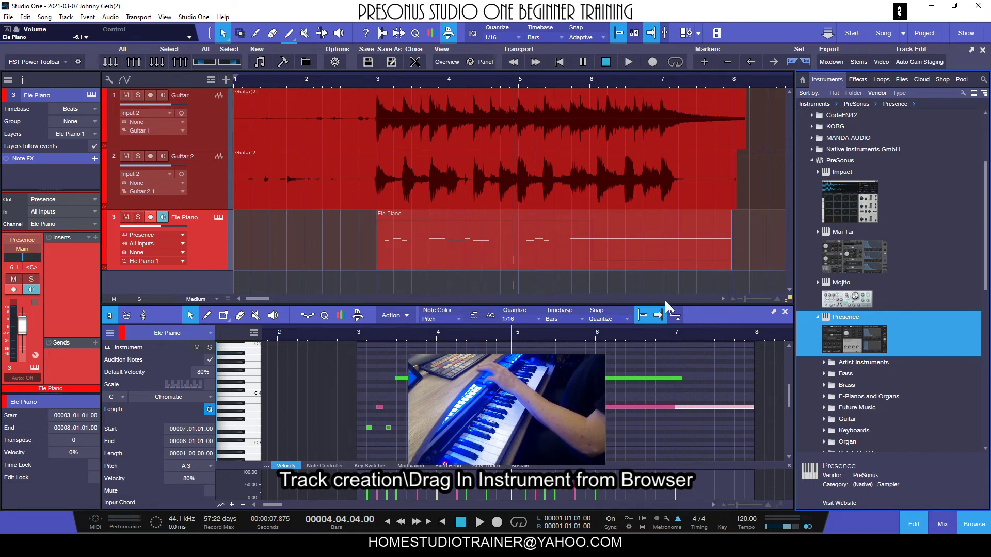
{"action": "left_click", "coordinate": [341, 232]}
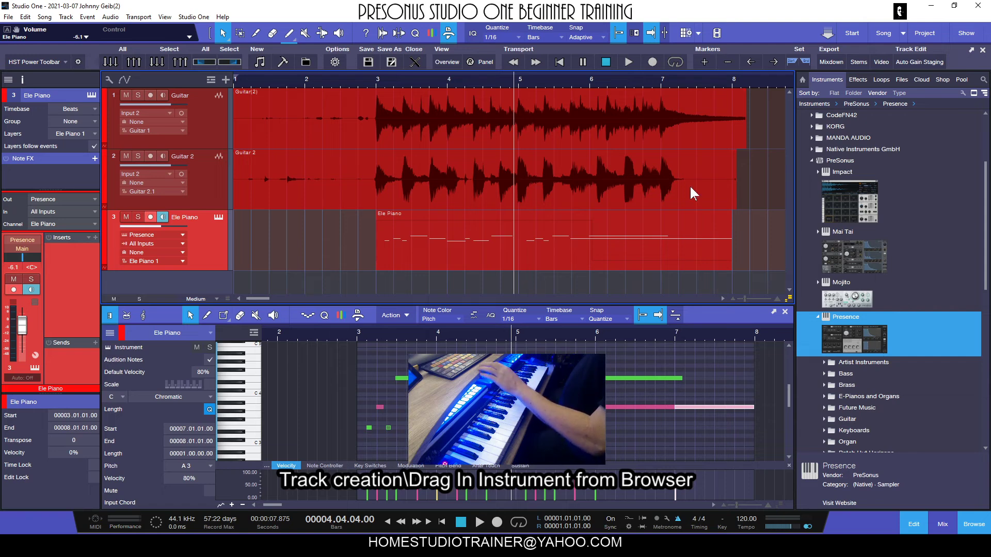
{"action": "left_click", "coordinate": [203, 113]}
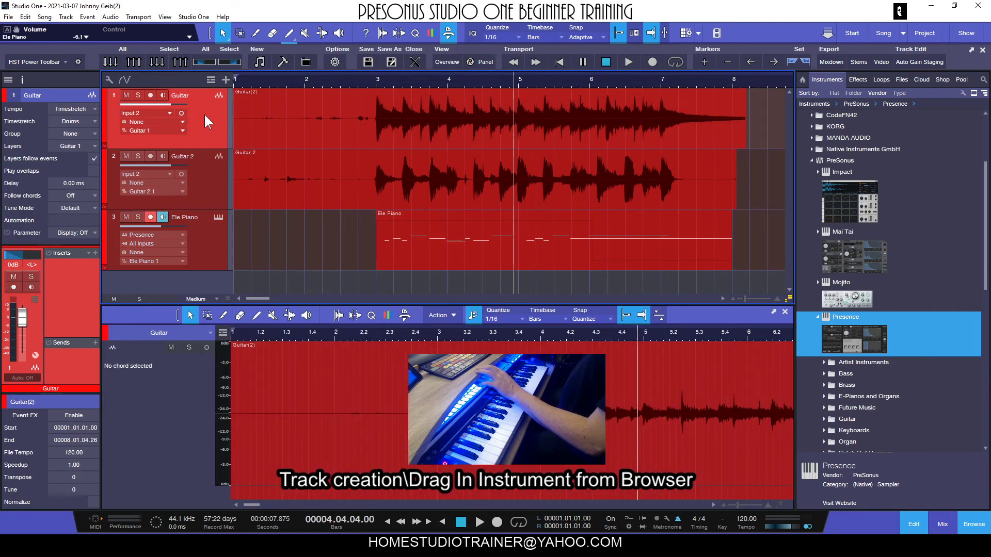
{"action": "left_click", "coordinate": [205, 174]}
{"action": "left_click", "coordinate": [206, 229]}
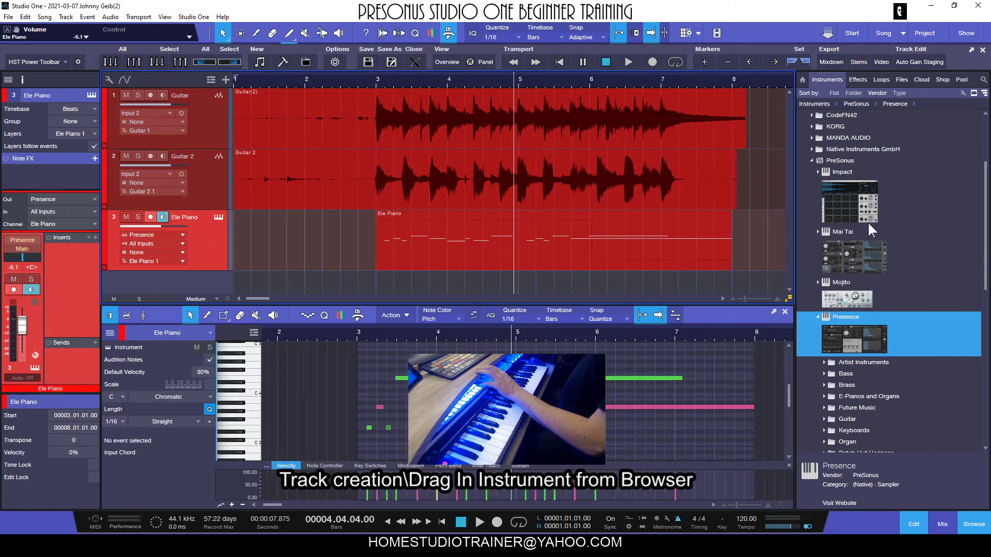